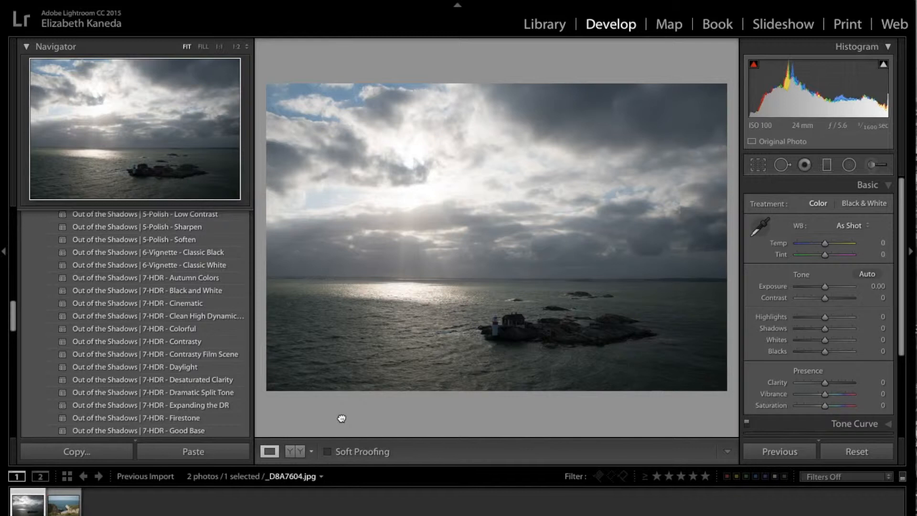
Apply the Out of the Shadows 7-HDR - Good Base preset to the seascape photo.
{"action": "scroll", "coordinate": [181, 277], "scroll_direction": "down", "scroll_amount": 1}
{"action": "scroll", "coordinate": [174, 255], "scroll_direction": "down", "scroll_amount": 5}
{"action": "scroll", "coordinate": [173, 264], "scroll_direction": "down", "scroll_amount": 5}
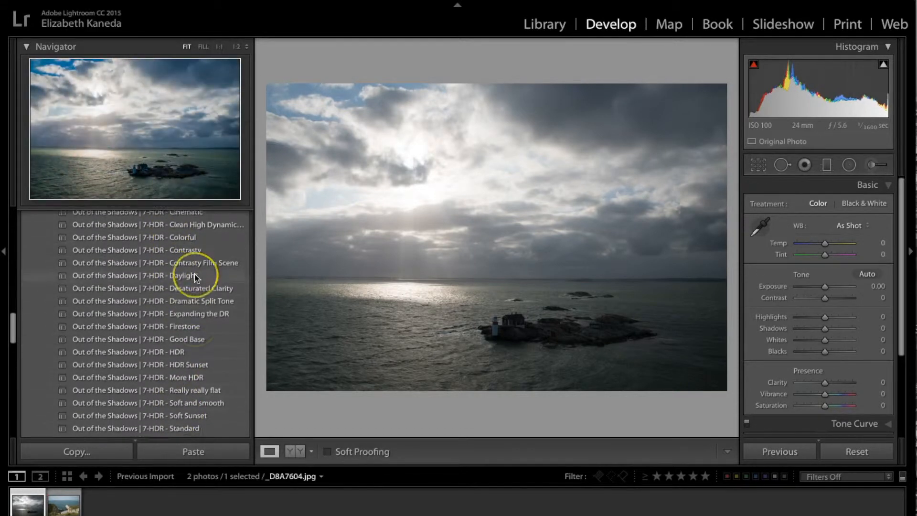
{"action": "scroll", "coordinate": [196, 277], "scroll_direction": "down", "scroll_amount": 2}
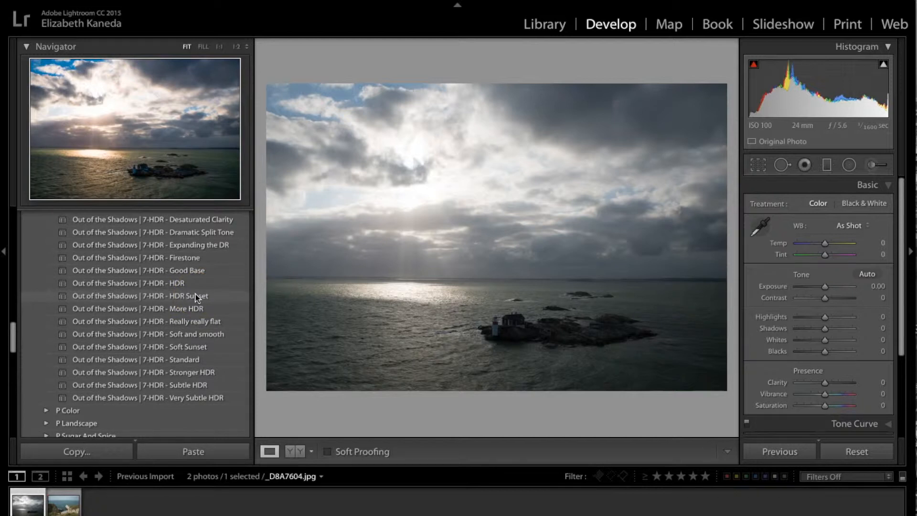
{"action": "scroll", "coordinate": [195, 297], "scroll_direction": "up", "scroll_amount": 3}
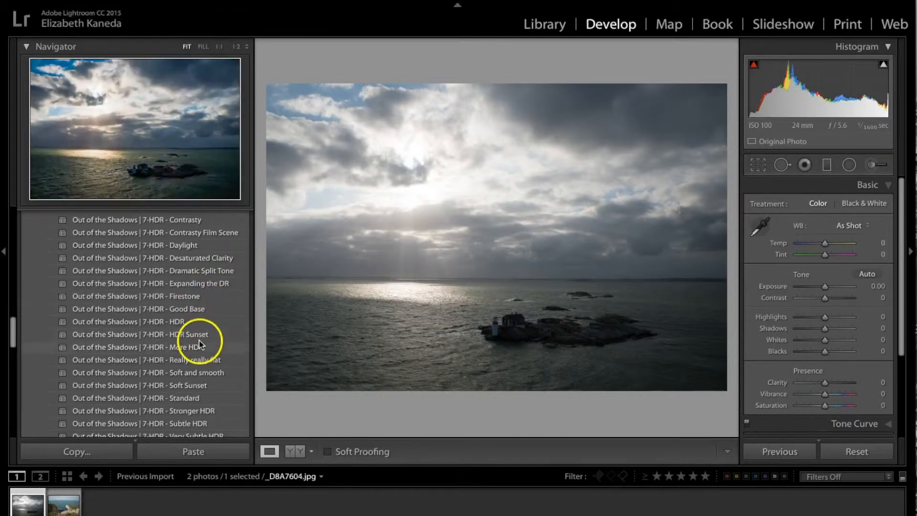
{"action": "scroll", "coordinate": [202, 311], "scroll_direction": "down", "scroll_amount": 2}
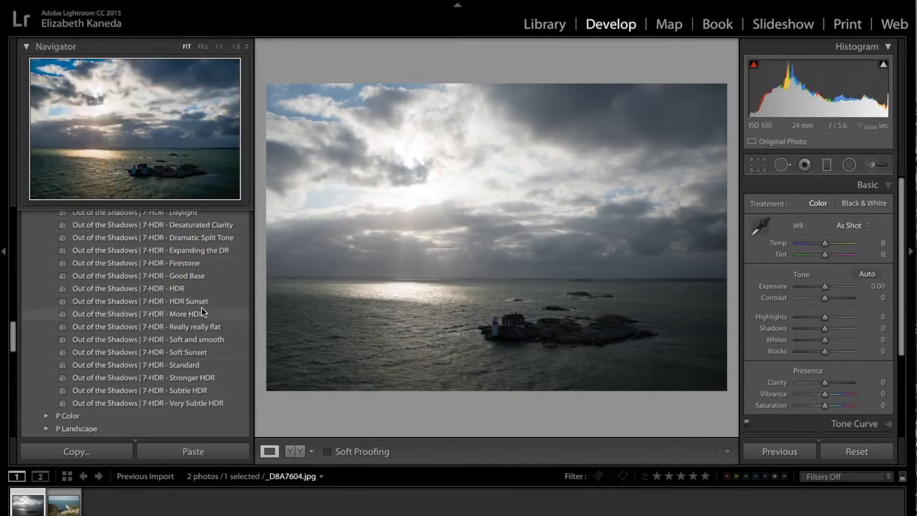
{"action": "scroll", "coordinate": [203, 367], "scroll_direction": "up", "scroll_amount": 12}
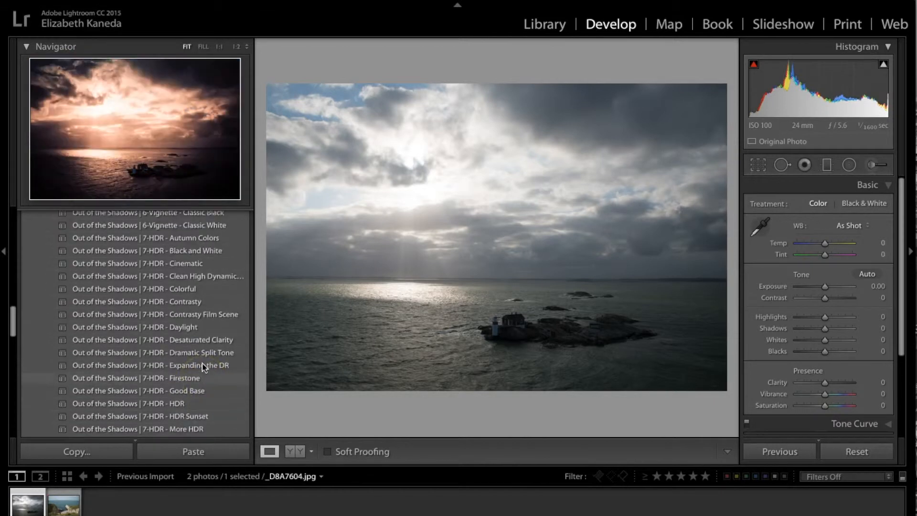
{"action": "scroll", "coordinate": [217, 351], "scroll_direction": "down", "scroll_amount": 3}
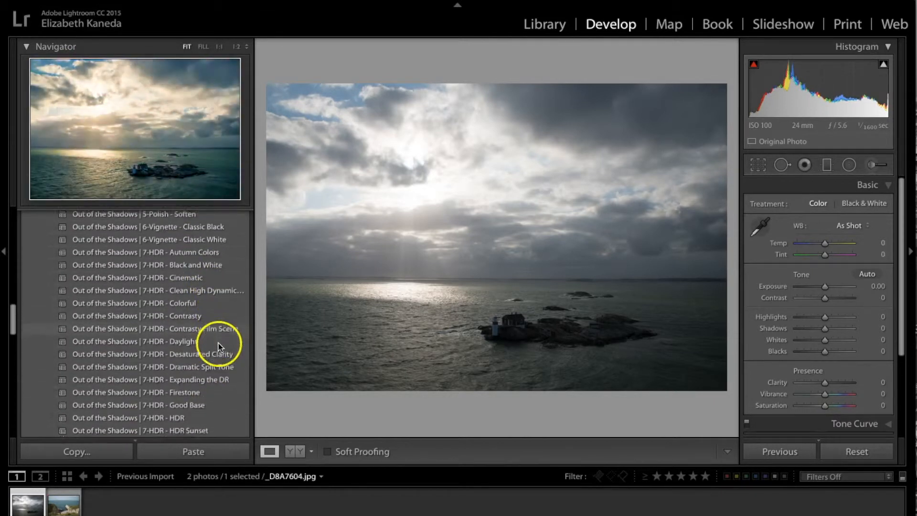
{"action": "left_click", "coordinate": [198, 396]}
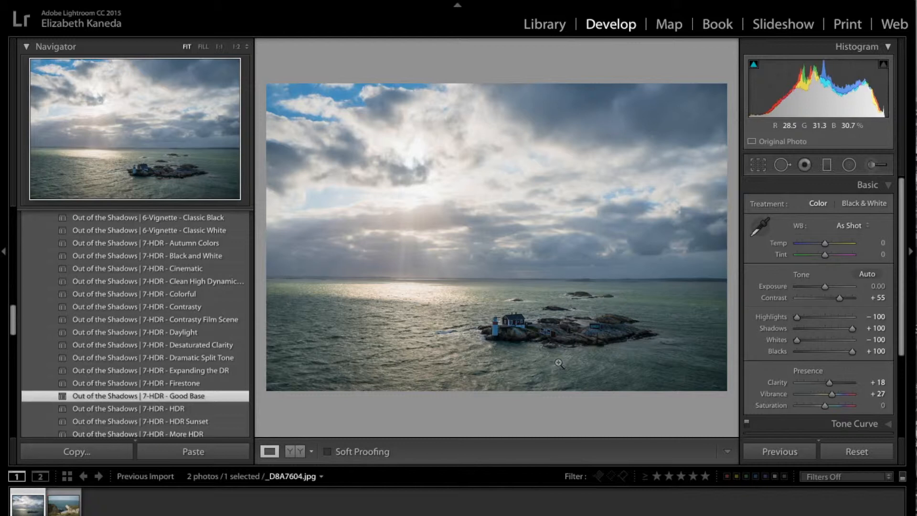
Apply the 2-Exposure - Brighten preset, and reduce the exposure to +0.65.
{"action": "scroll", "coordinate": [193, 351], "scroll_direction": "up", "scroll_amount": 10}
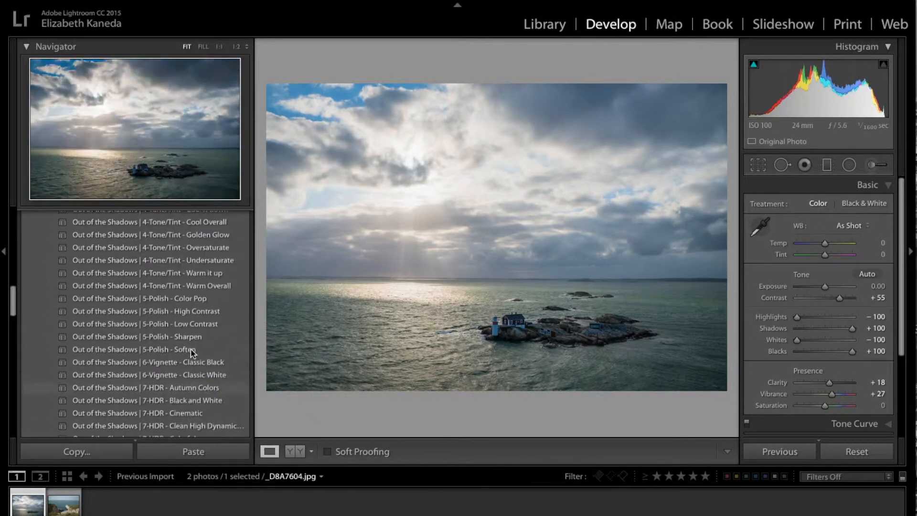
{"action": "scroll", "coordinate": [191, 352], "scroll_direction": "up", "scroll_amount": 15}
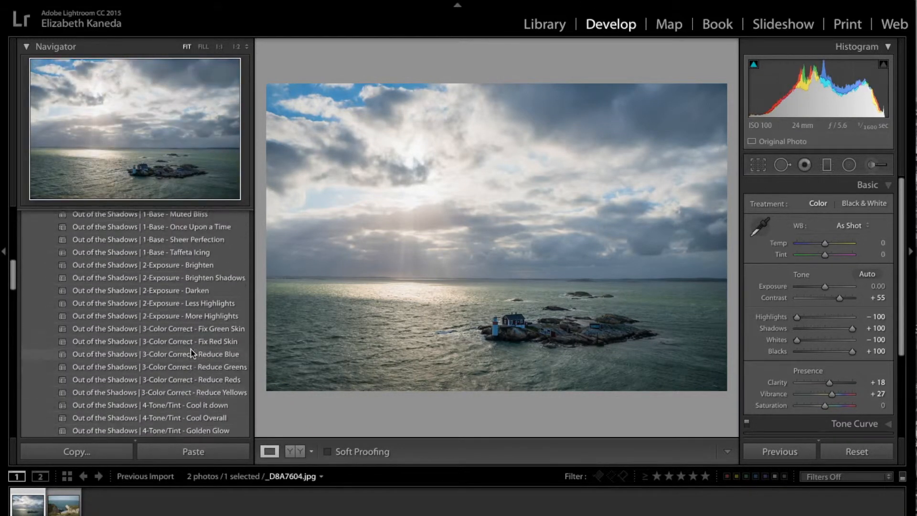
{"action": "scroll", "coordinate": [193, 352], "scroll_direction": "up", "scroll_amount": 4}
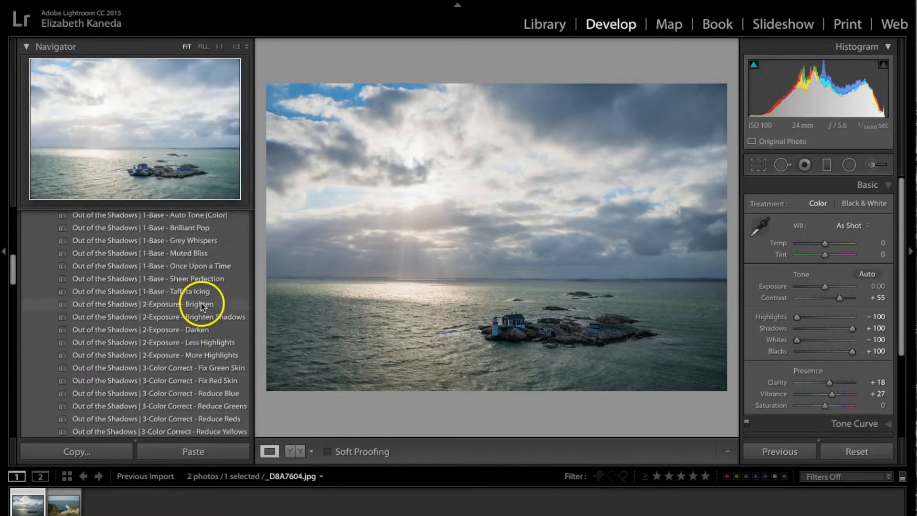
{"action": "left_click", "coordinate": [201, 305]}
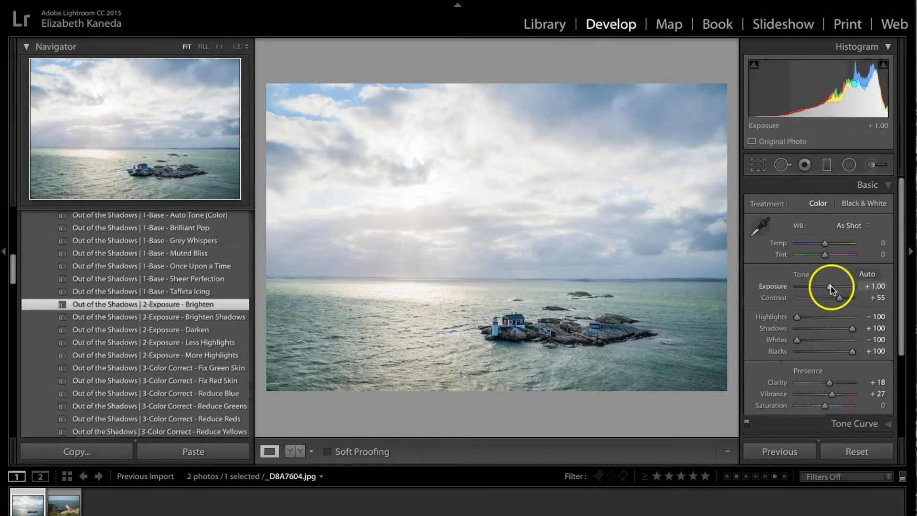
{"action": "left_click_drag", "start_coordinate": [830, 285], "coordinate": [829, 286]}
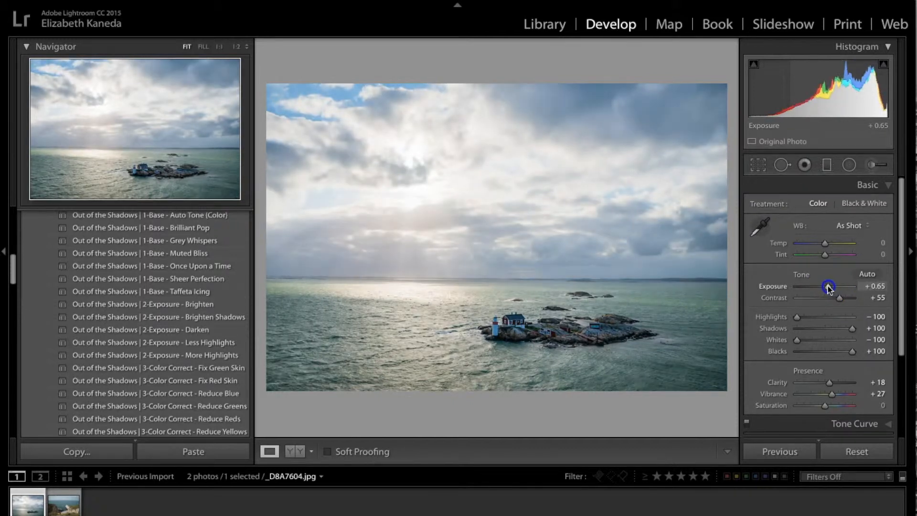
Activate the Adjustment Brush with the Out of the Shadows HDR Water - Brighten water effect.
{"action": "left_click", "coordinate": [884, 185]}
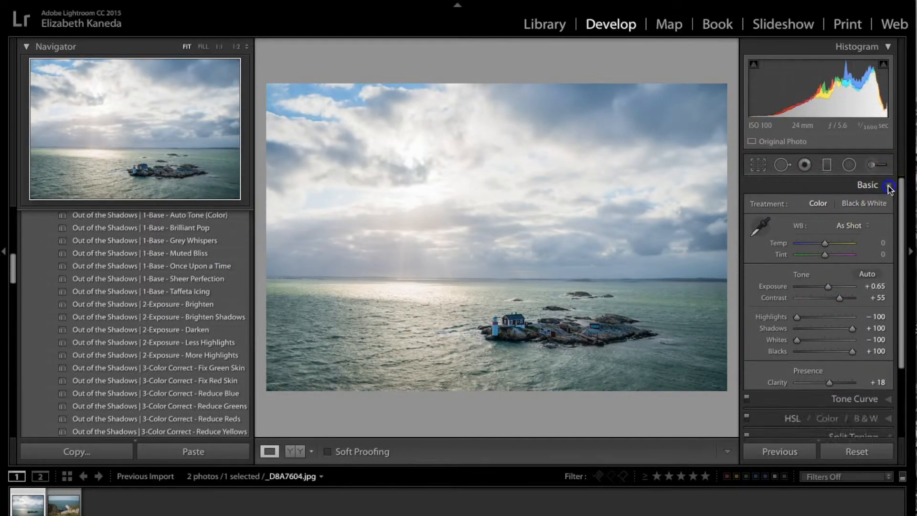
{"action": "left_click", "coordinate": [872, 166]}
{"action": "left_click", "coordinate": [805, 205]}
{"action": "scroll", "coordinate": [803, 209], "scroll_direction": "down", "scroll_amount": 5}
{"action": "scroll", "coordinate": [804, 205], "scroll_direction": "down", "scroll_amount": 15}
{"action": "scroll", "coordinate": [804, 205], "scroll_direction": "down", "scroll_amount": 15}
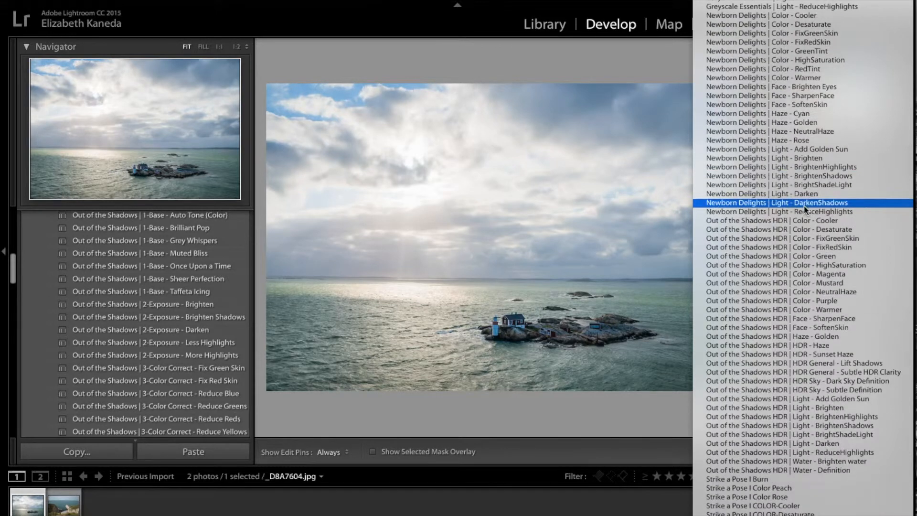
{"action": "left_click", "coordinate": [808, 273]}
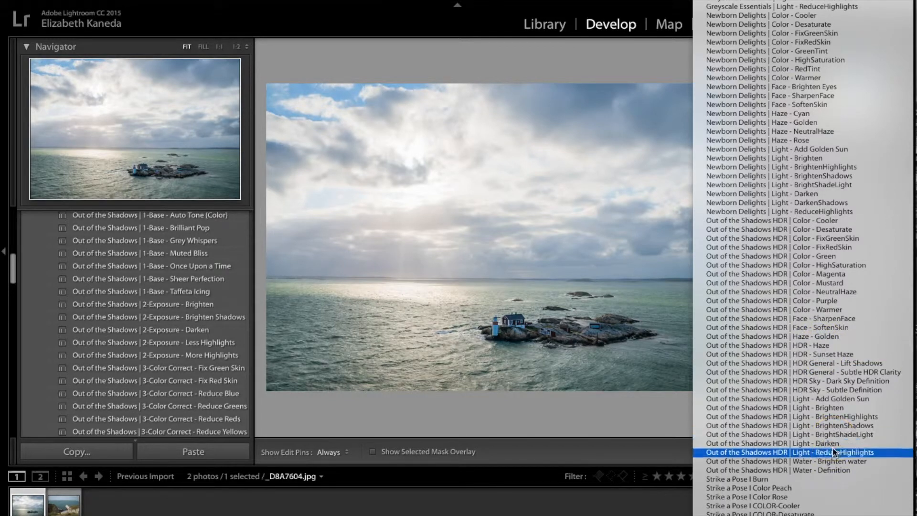
{"action": "left_click", "coordinate": [847, 426]}
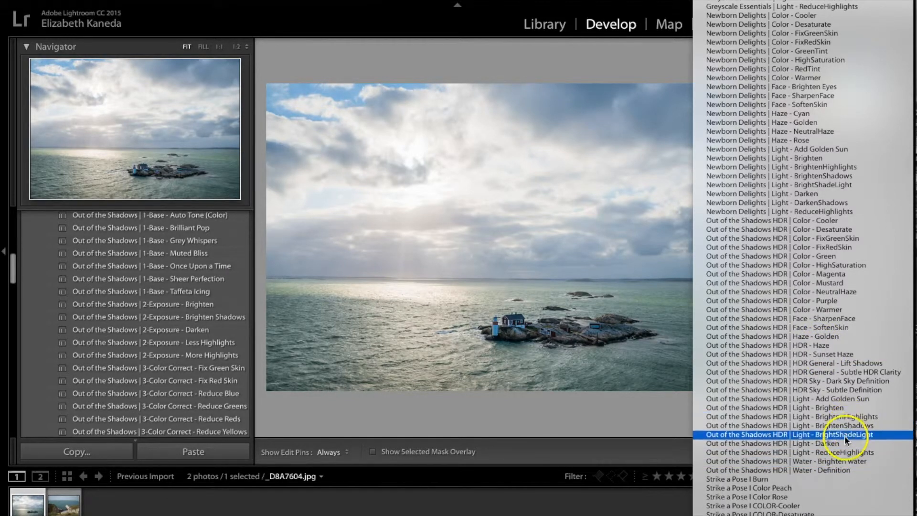
{"action": "left_click", "coordinate": [839, 461]}
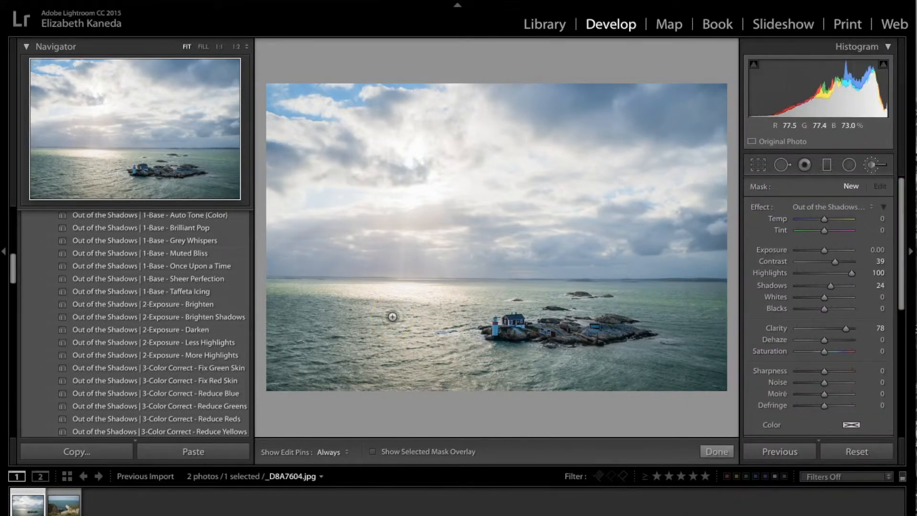
Set the brush size to 15 and paint the effect over the sea around the island.
{"action": "scroll", "coordinate": [803, 330], "scroll_direction": "down", "scroll_amount": 3}
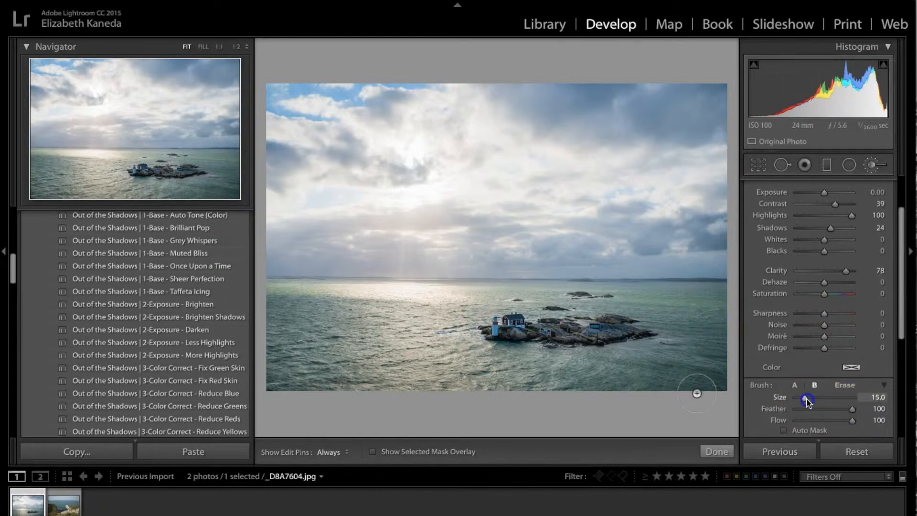
{"action": "scroll", "coordinate": [674, 365], "scroll_direction": "down", "scroll_amount": 1}
{"action": "mouse_move", "coordinate": [366, 322]}
{"action": "left_mouse_down"}
{"action": "mouse_move", "coordinate": [440, 313]}
{"action": "mouse_move", "coordinate": [326, 308]}
{"action": "mouse_move", "coordinate": [357, 314]}
{"action": "mouse_move", "coordinate": [341, 353]}
{"action": "mouse_move", "coordinate": [318, 367]}
{"action": "mouse_move", "coordinate": [281, 348]}
{"action": "mouse_move", "coordinate": [295, 352]}
{"action": "mouse_move", "coordinate": [294, 341]}
{"action": "mouse_move", "coordinate": [374, 307]}
{"action": "mouse_move", "coordinate": [432, 304]}
{"action": "mouse_move", "coordinate": [416, 339]}
{"action": "mouse_move", "coordinate": [468, 368]}
{"action": "mouse_move", "coordinate": [351, 336]}
{"action": "mouse_move", "coordinate": [277, 301]}
{"action": "mouse_move", "coordinate": [377, 359]}
{"action": "mouse_move", "coordinate": [541, 381]}
{"action": "mouse_move", "coordinate": [491, 374]}
{"action": "mouse_move", "coordinate": [676, 371]}
{"action": "mouse_move", "coordinate": [698, 321]}
{"action": "mouse_move", "coordinate": [707, 352]}
{"action": "mouse_move", "coordinate": [636, 388]}
{"action": "left_mouse_up"}
{"action": "mouse_move", "coordinate": [636, 352]}
{"action": "left_mouse_down"}
{"action": "mouse_move", "coordinate": [693, 303]}
{"action": "mouse_move", "coordinate": [639, 276]}
{"action": "mouse_move", "coordinate": [717, 306]}
{"action": "mouse_move", "coordinate": [521, 278]}
{"action": "mouse_move", "coordinate": [400, 291]}
{"action": "mouse_move", "coordinate": [360, 307]}
{"action": "mouse_move", "coordinate": [317, 364]}
{"action": "left_mouse_up"}
{"action": "key", "text": "h"}
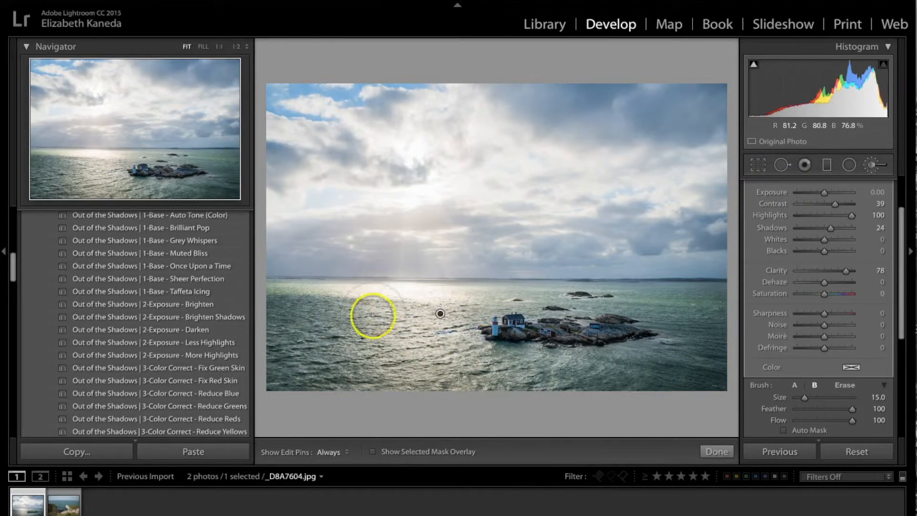
Create a new brush mask with the HDR General - Subtle HDR Clarity effect and paint it over the clouds.
{"action": "scroll", "coordinate": [857, 222], "scroll_direction": "up", "scroll_amount": 3}
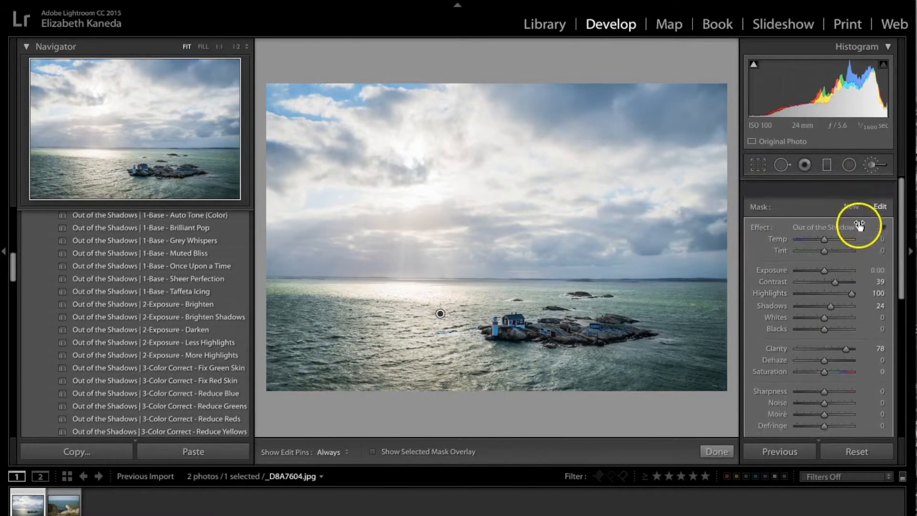
{"action": "scroll", "coordinate": [857, 215], "scroll_direction": "down", "scroll_amount": 1}
{"action": "left_click", "coordinate": [852, 188]}
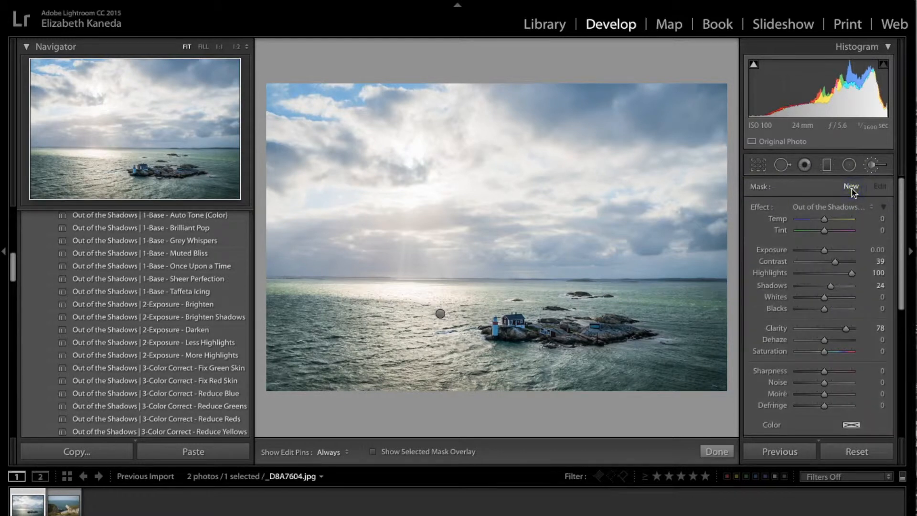
{"action": "left_click", "coordinate": [836, 209]}
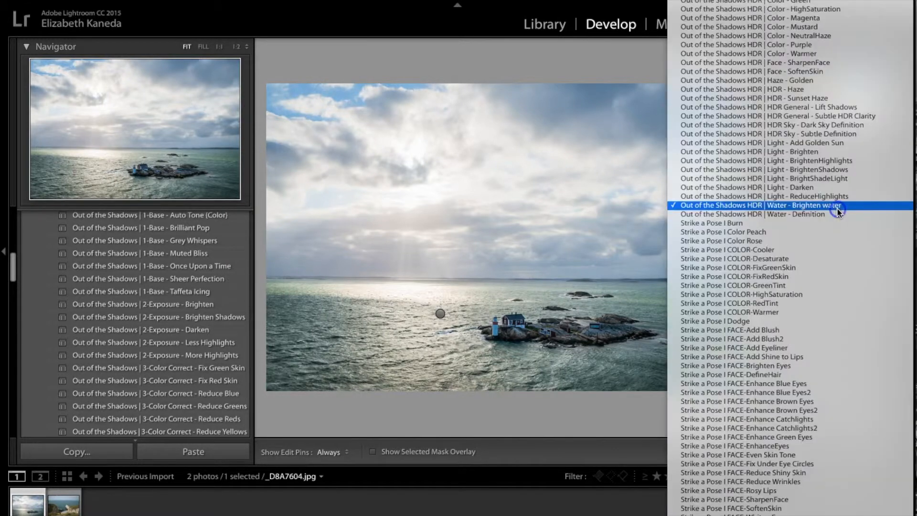
{"action": "scroll", "coordinate": [837, 207], "scroll_direction": "up", "scroll_amount": 3}
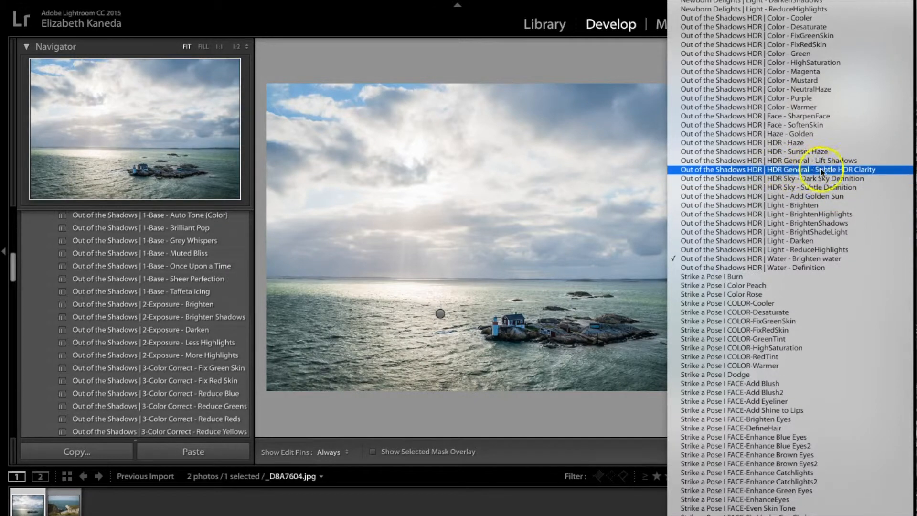
{"action": "left_click", "coordinate": [853, 179]}
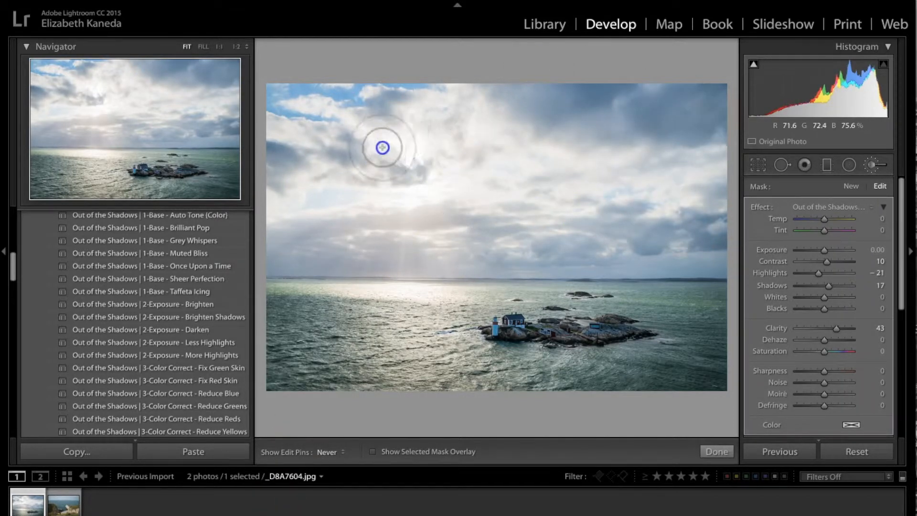
{"action": "key", "text": "h"}
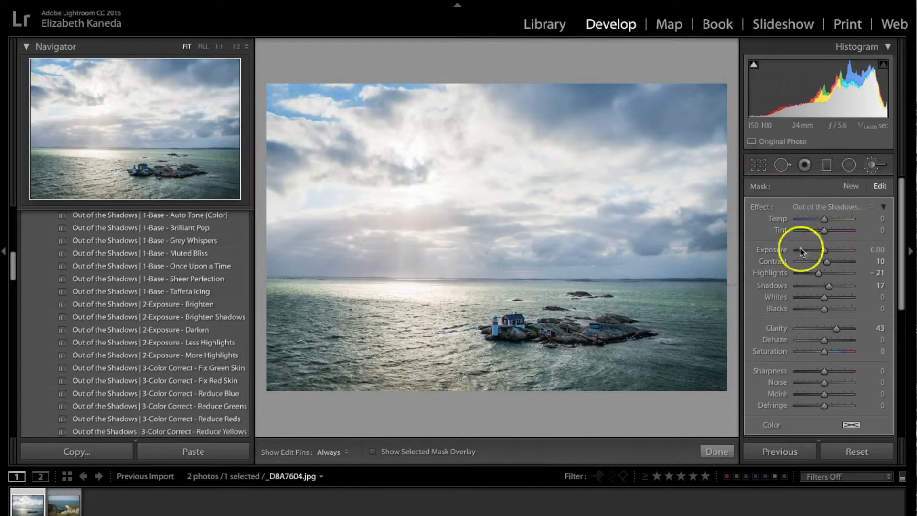
Start another brush mask using the Out of the Shadows HDR Sky - Subtle Definition effect.
{"action": "left_click", "coordinate": [852, 186]}
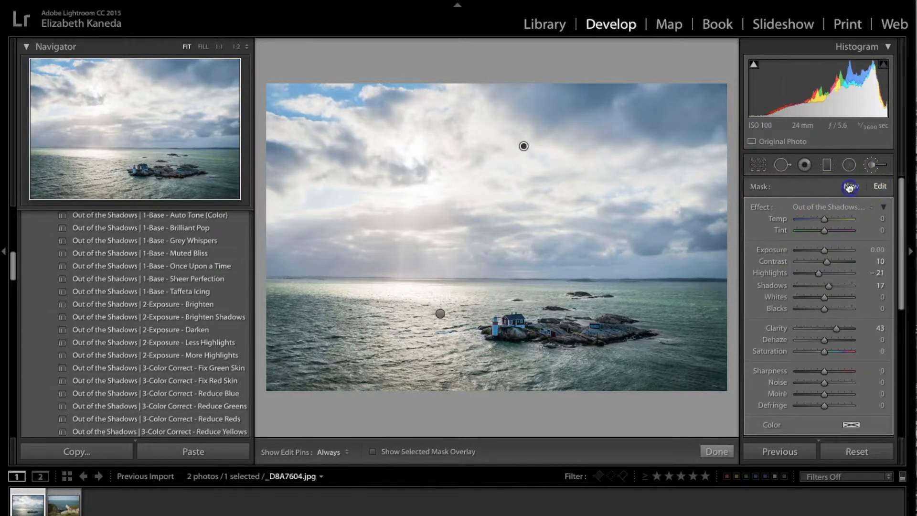
{"action": "left_click", "coordinate": [850, 186]}
{"action": "left_click", "coordinate": [845, 206]}
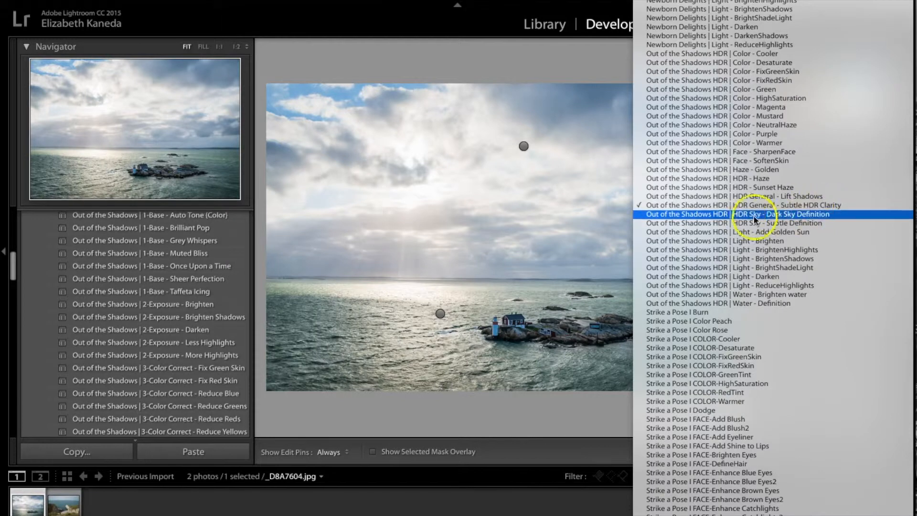
{"action": "left_click", "coordinate": [746, 224]}
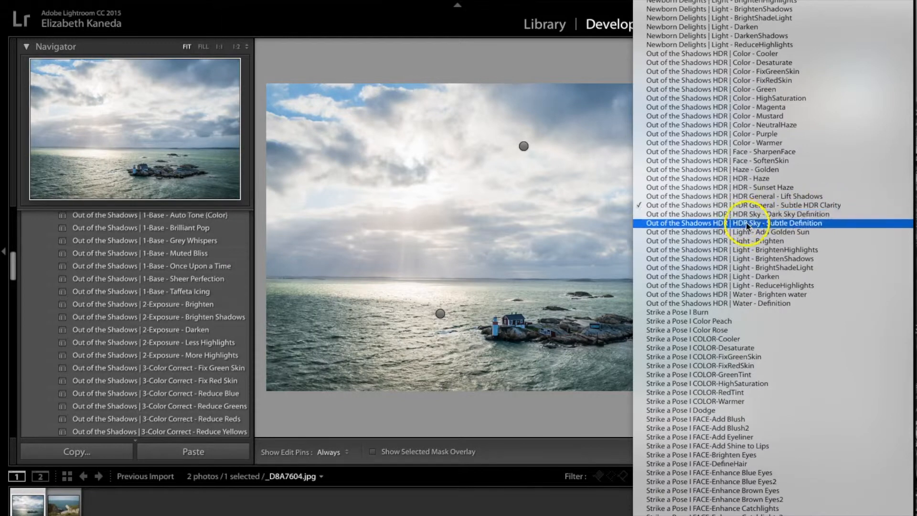
{"action": "left_click", "coordinate": [790, 224]}
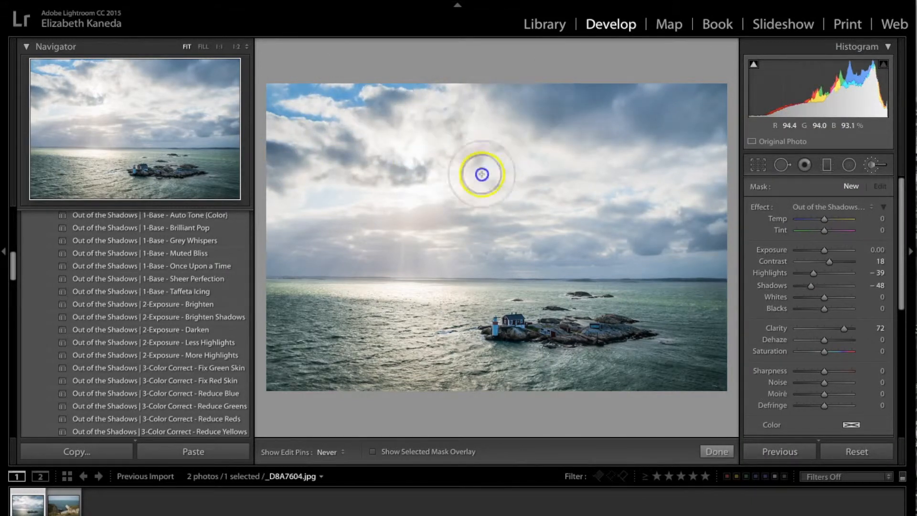
Paint the sky definition effect across the clouds above the horizon and set the mask's shadows to 15.
{"action": "mouse_move", "coordinate": [397, 228]}
{"action": "left_mouse_down"}
{"action": "mouse_move", "coordinate": [371, 175]}
{"action": "mouse_move", "coordinate": [275, 231]}
{"action": "left_mouse_up"}
{"action": "mouse_move", "coordinate": [530, 217]}
{"action": "left_mouse_down"}
{"action": "mouse_move", "coordinate": [546, 172]}
{"action": "mouse_move", "coordinate": [598, 131]}
{"action": "mouse_move", "coordinate": [663, 138]}
{"action": "mouse_move", "coordinate": [582, 139]}
{"action": "mouse_move", "coordinate": [688, 159]}
{"action": "mouse_move", "coordinate": [645, 211]}
{"action": "left_mouse_up"}
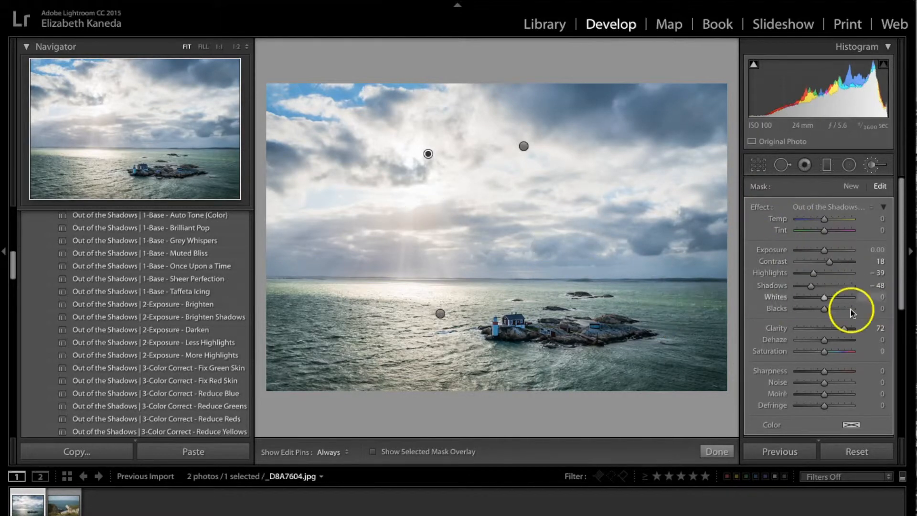
{"action": "left_click_drag", "start_coordinate": [810, 286], "coordinate": [828, 288]}
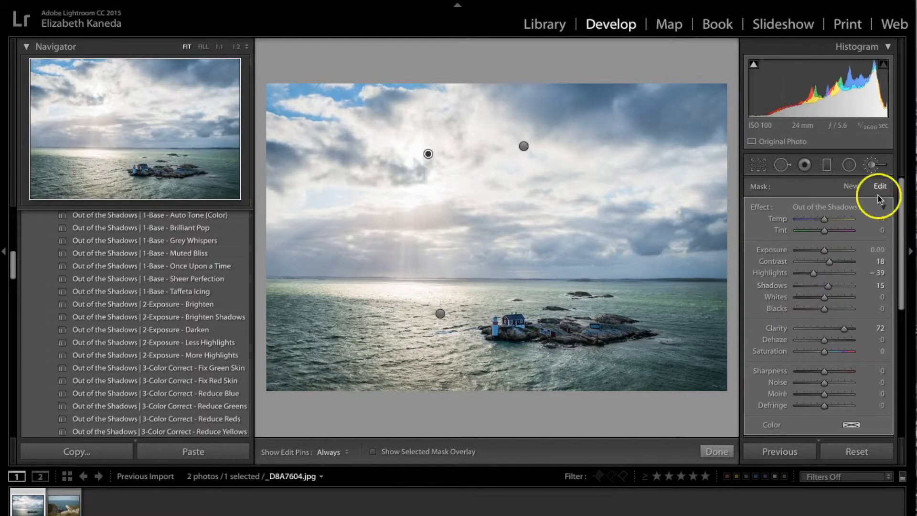
Create a new brush mask with the Out of the Shadows HDR Light - BrightenShadows effect, paint it over the rocky island, and close the brush.
{"action": "left_click", "coordinate": [845, 188]}
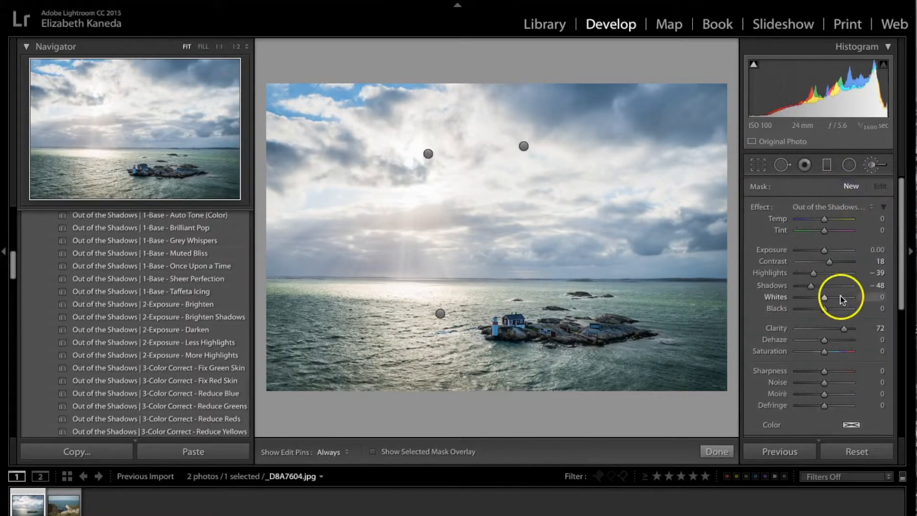
{"action": "left_click", "coordinate": [846, 208]}
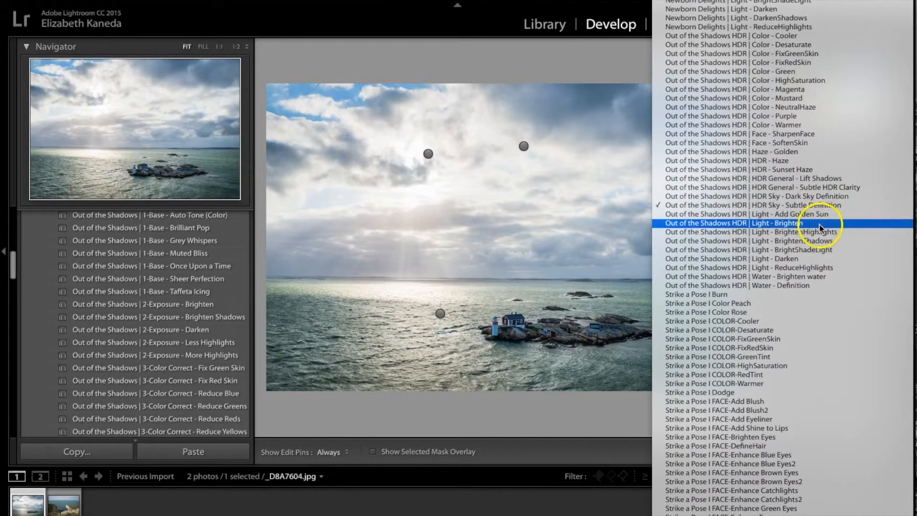
{"action": "left_click", "coordinate": [811, 242]}
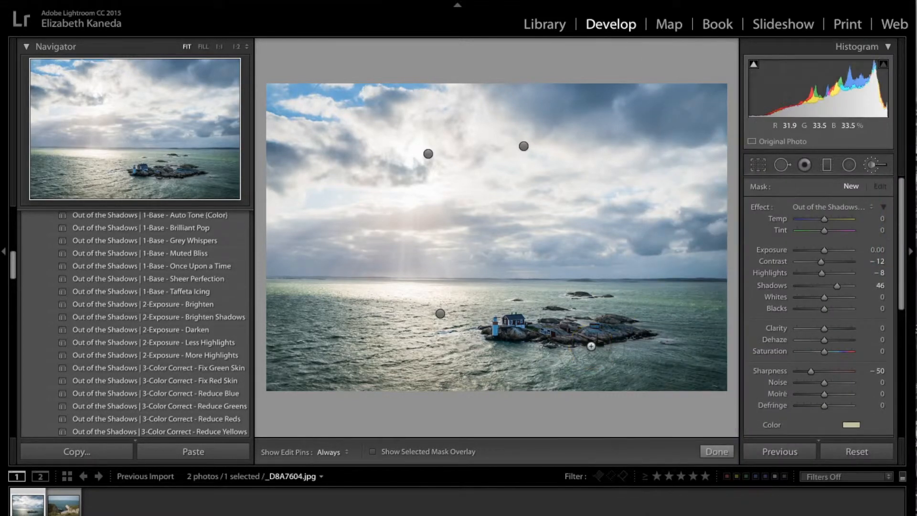
{"action": "key", "text": "h"}
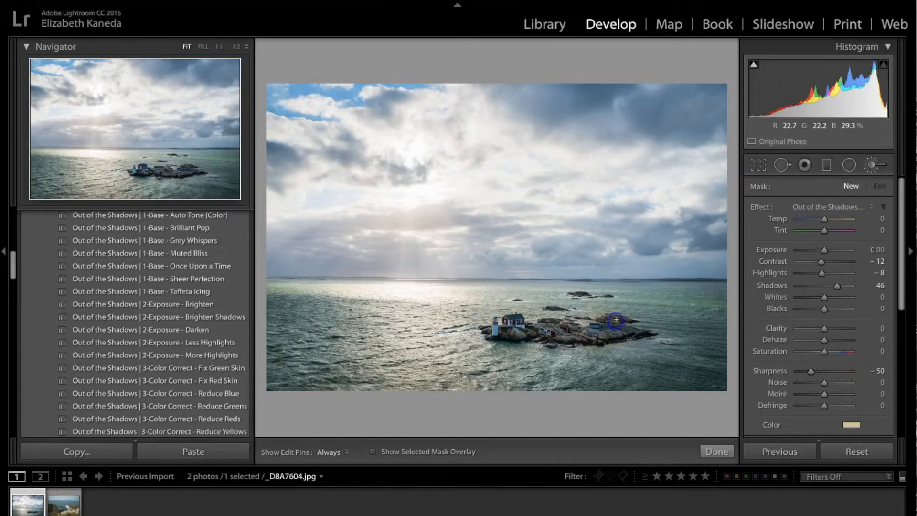
{"action": "key", "text": "h"}
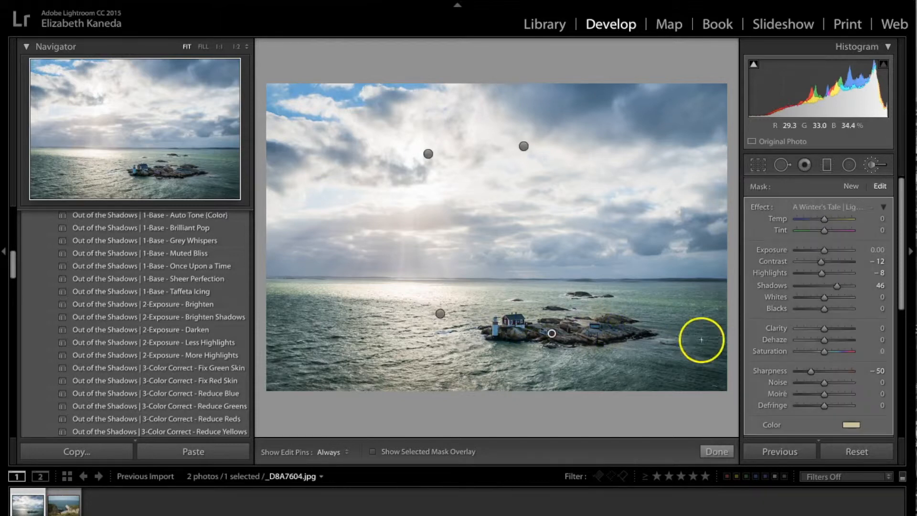
{"action": "left_click", "coordinate": [872, 172]}
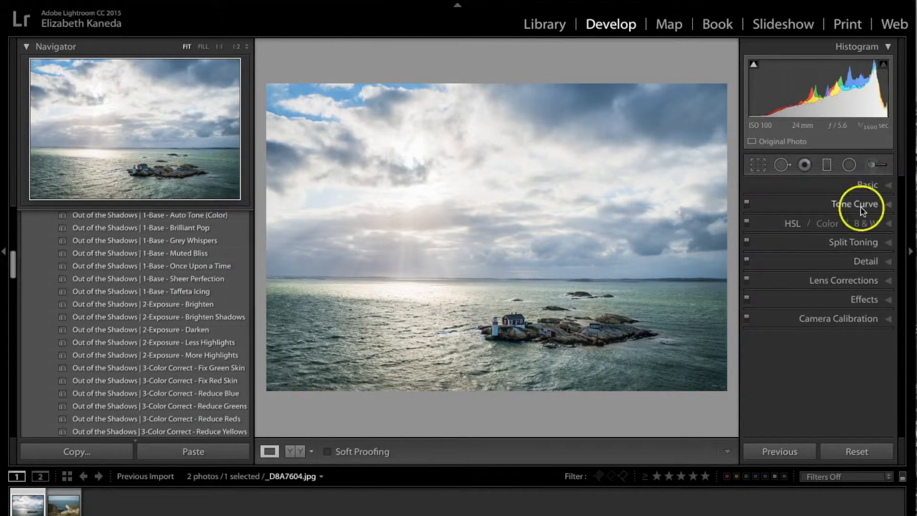
Set the blue saturation to +17 in the photo's HSL adjustments.
{"action": "left_click", "coordinate": [797, 223]}
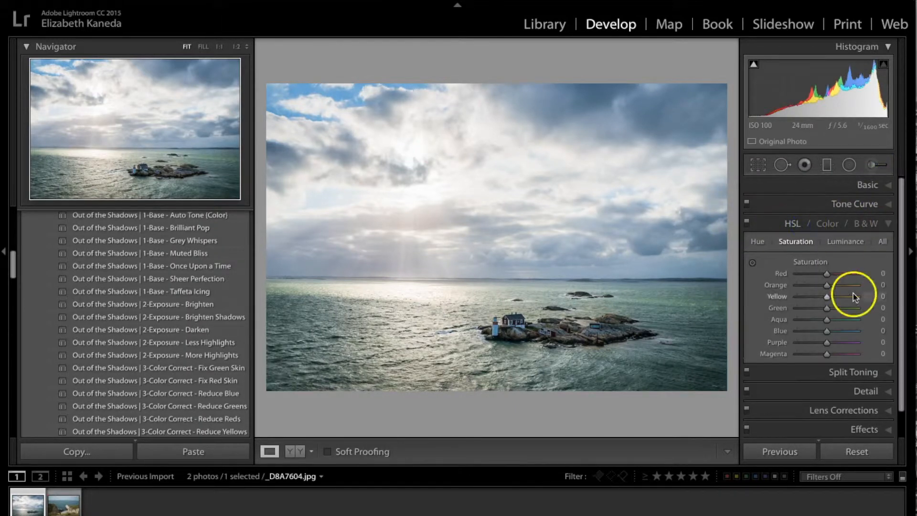
{"action": "left_click_drag", "start_coordinate": [827, 330], "coordinate": [831, 333]}
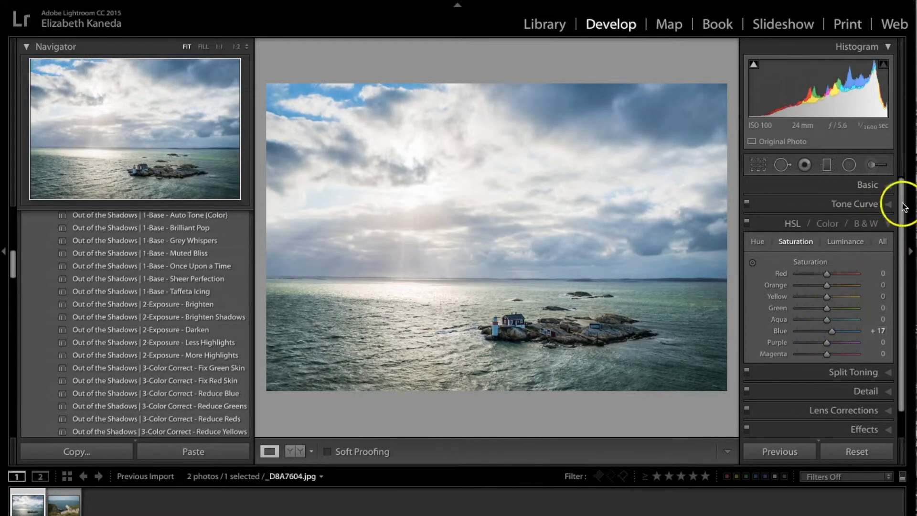
{"action": "left_click", "coordinate": [886, 223]}
Set the photo's overall saturation to +17 in the basic adjustments.
{"action": "left_click", "coordinate": [888, 187]}
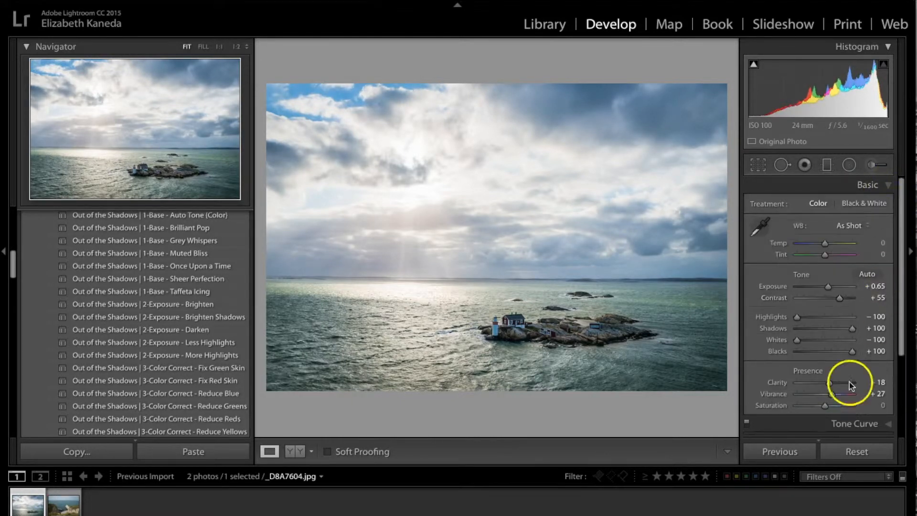
{"action": "left_click_drag", "start_coordinate": [824, 407], "coordinate": [834, 408]}
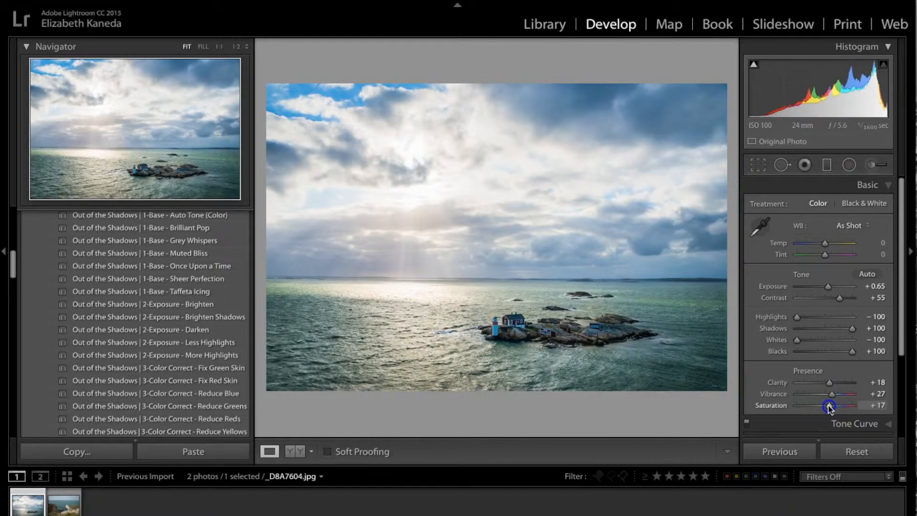
{"action": "left_click", "coordinate": [885, 185]}
Compare the edited seascape with its original version, first side by side and then by alternating before and after in the single view.
{"action": "left_click", "coordinate": [294, 451]}
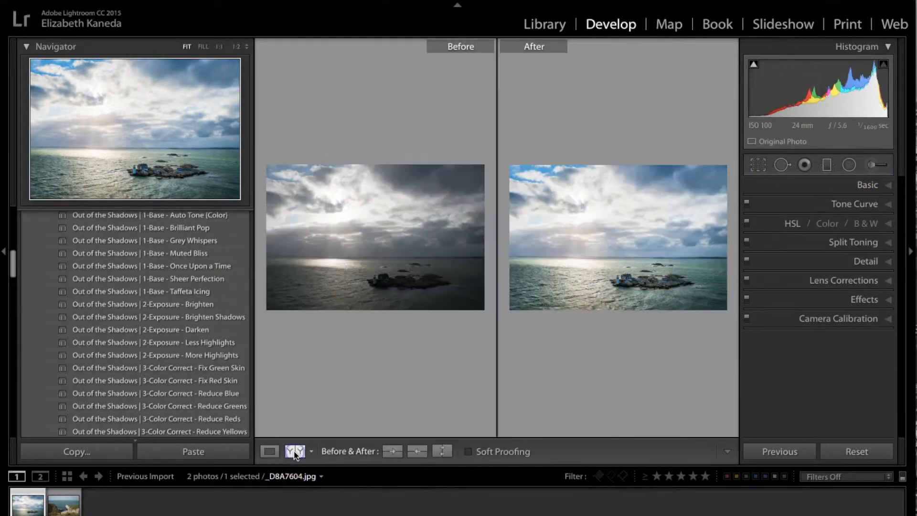
{"action": "left_click", "coordinate": [467, 378]}
{"action": "left_click", "coordinate": [270, 450]}
{"action": "left_click", "coordinate": [371, 391]}
{"action": "key", "text": "backslash"}
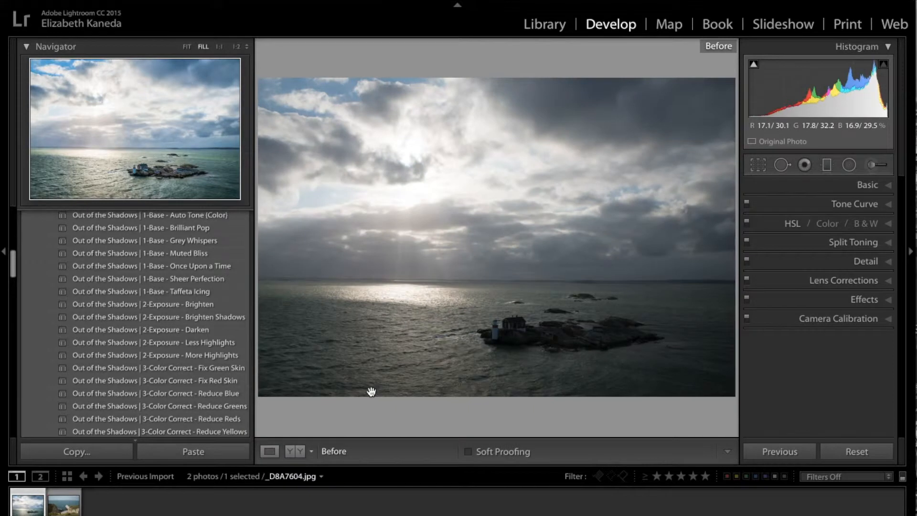
{"action": "key", "text": "backslash"}
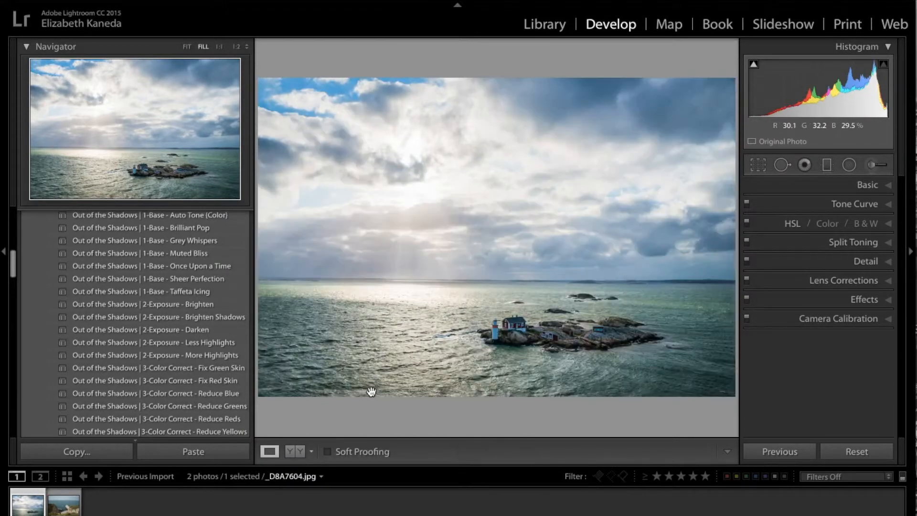
{"action": "key", "text": "backslash"}
{"action": "key", "text": "backslash"}
{"action": "key", "text": "backslash"}
{"action": "key", "text": "backslash"}
{"action": "key", "text": "backslash"}
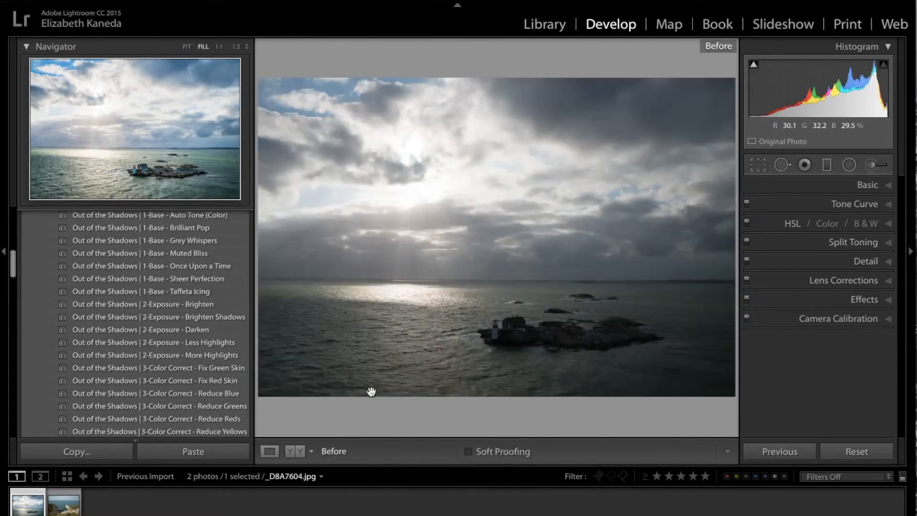
{"action": "key", "text": "backslash"}
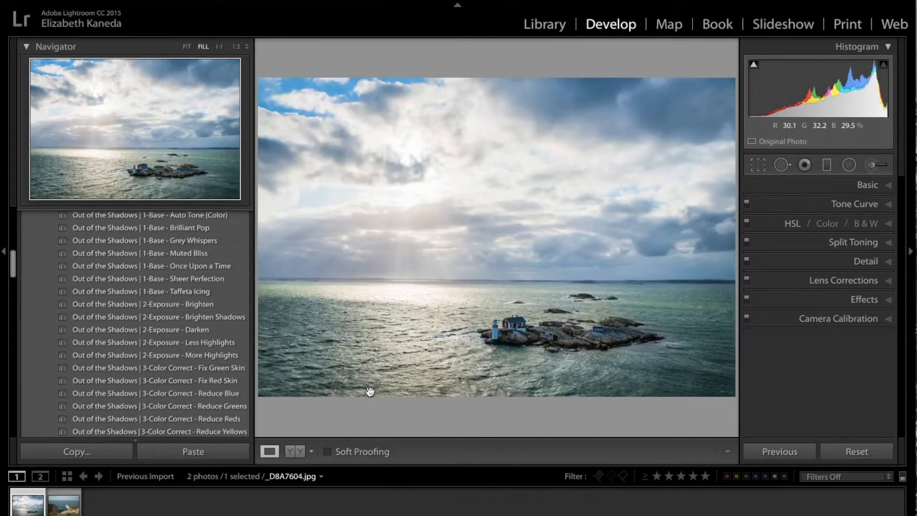
Open the coastal cliff photo _D8A8207.jpg and apply the Out of the Shadows 7-HDR - Cinematic preset.
{"action": "left_click", "coordinate": [71, 510]}
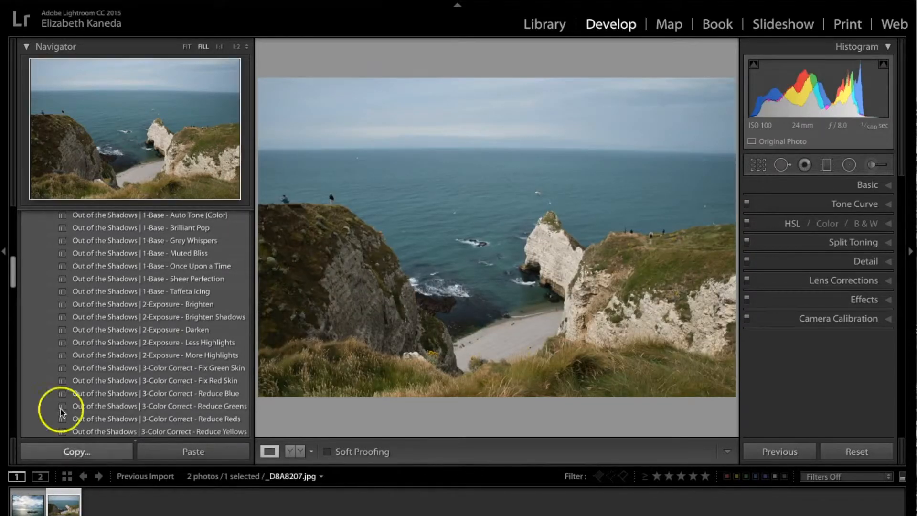
{"action": "scroll", "coordinate": [112, 361], "scroll_direction": "down", "scroll_amount": 8}
{"action": "scroll", "coordinate": [112, 360], "scroll_direction": "down", "scroll_amount": 5}
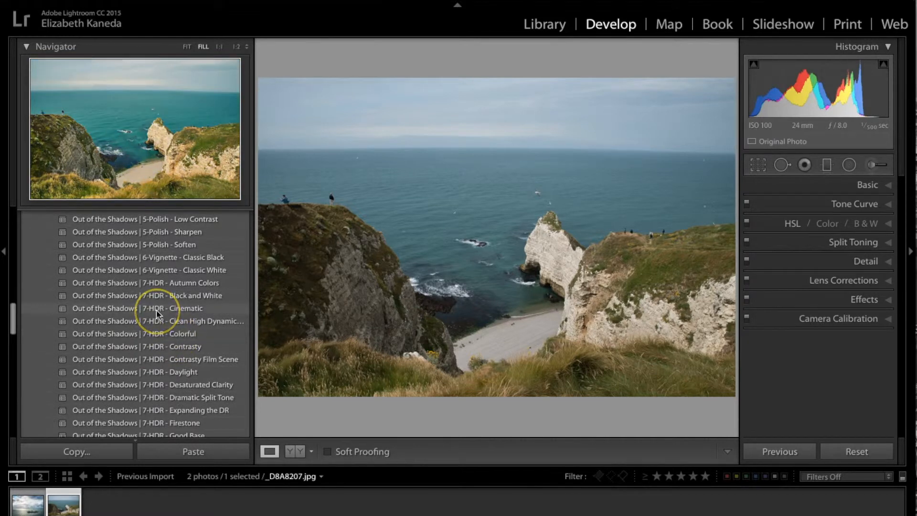
{"action": "left_click", "coordinate": [184, 310]}
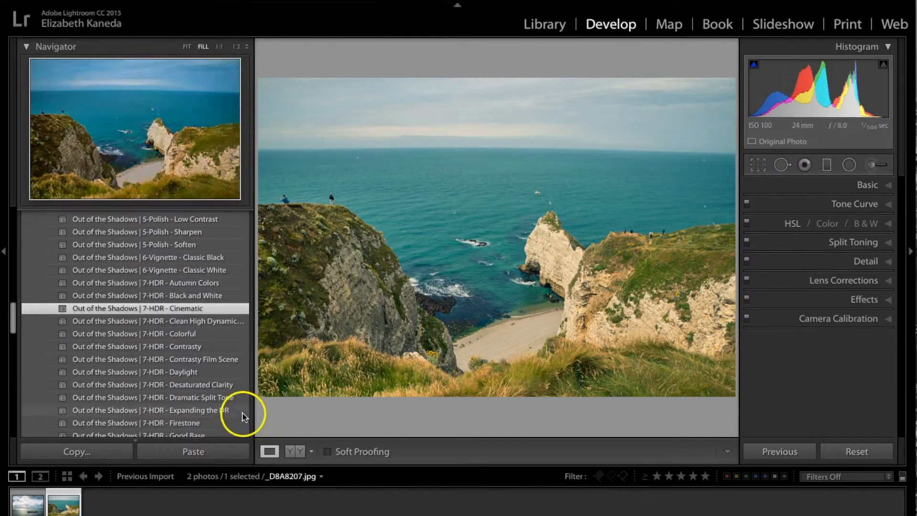
Apply the Out of the Shadows 4-Tone/Tint - Cool it down preset to the cliff photo.
{"action": "scroll", "coordinate": [179, 375], "scroll_direction": "up", "scroll_amount": 1}
{"action": "scroll", "coordinate": [175, 372], "scroll_direction": "up", "scroll_amount": 4}
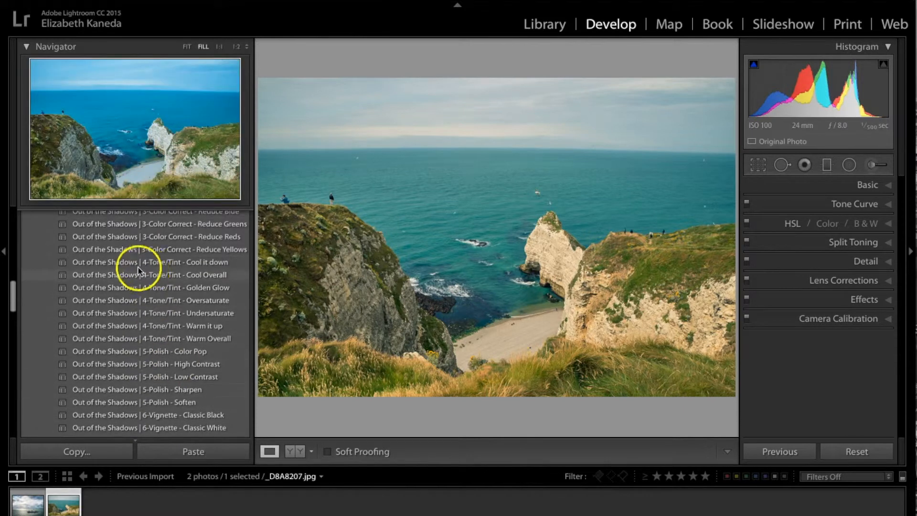
{"action": "left_click", "coordinate": [190, 266]}
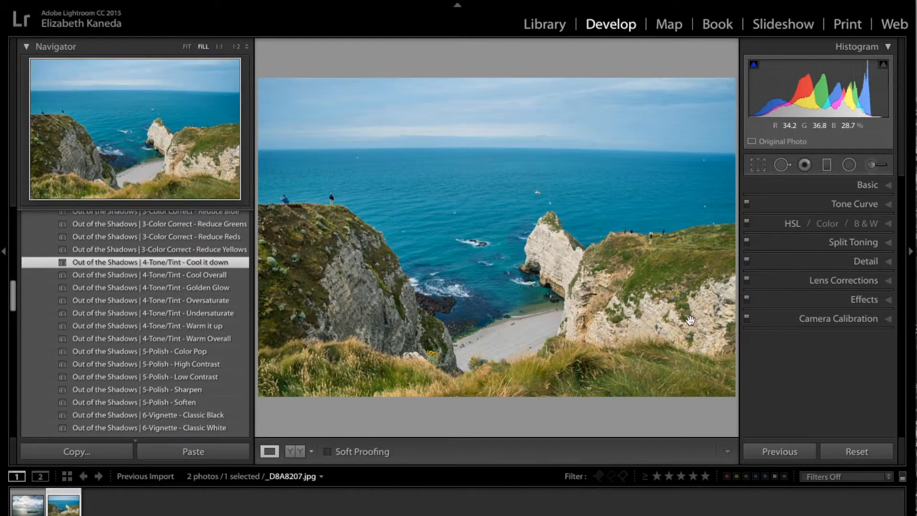
Start an adjustment brush mask with the Out of the Shadows HDR Water - Definition effect.
{"action": "left_click", "coordinate": [873, 165]}
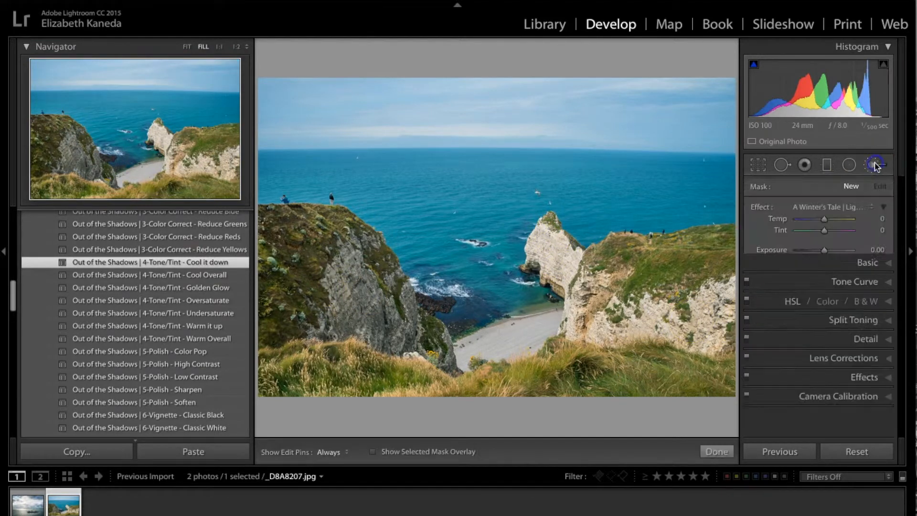
{"action": "left_click", "coordinate": [843, 206]}
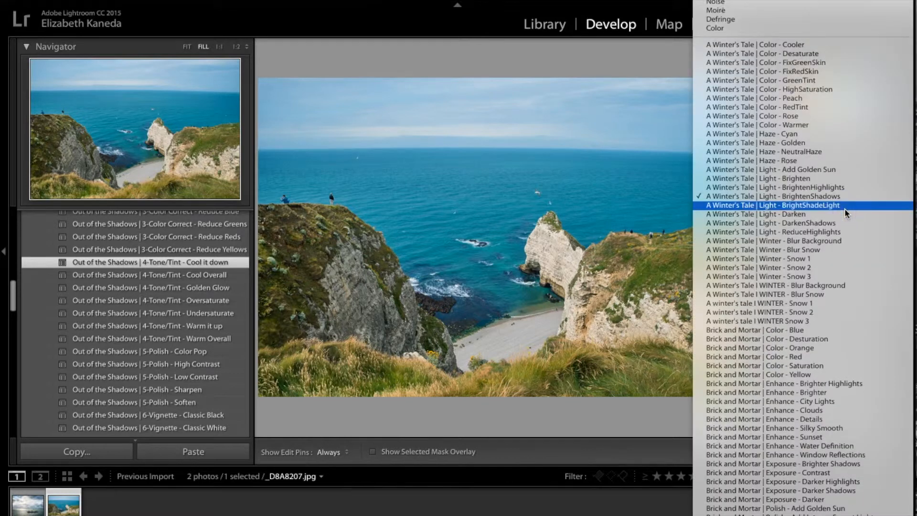
{"action": "scroll", "coordinate": [845, 208], "scroll_direction": "down", "scroll_amount": 20}
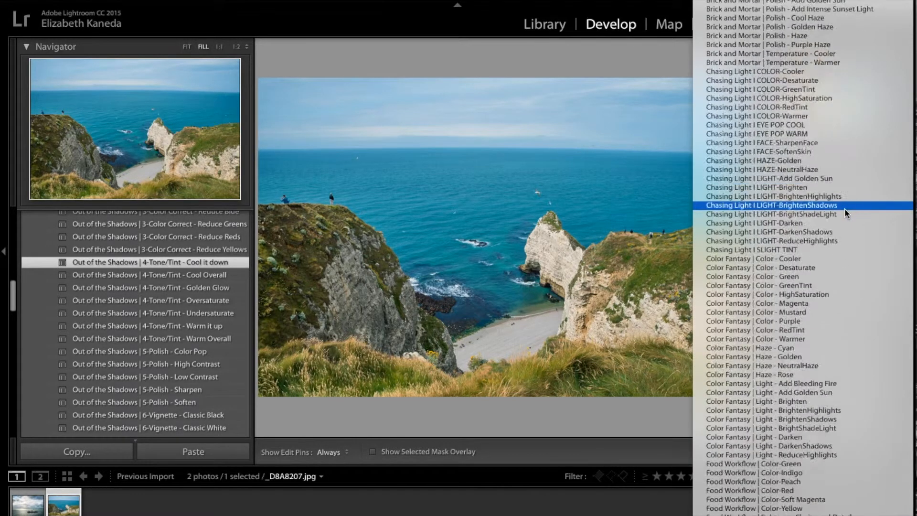
{"action": "scroll", "coordinate": [844, 208], "scroll_direction": "down", "scroll_amount": 3}
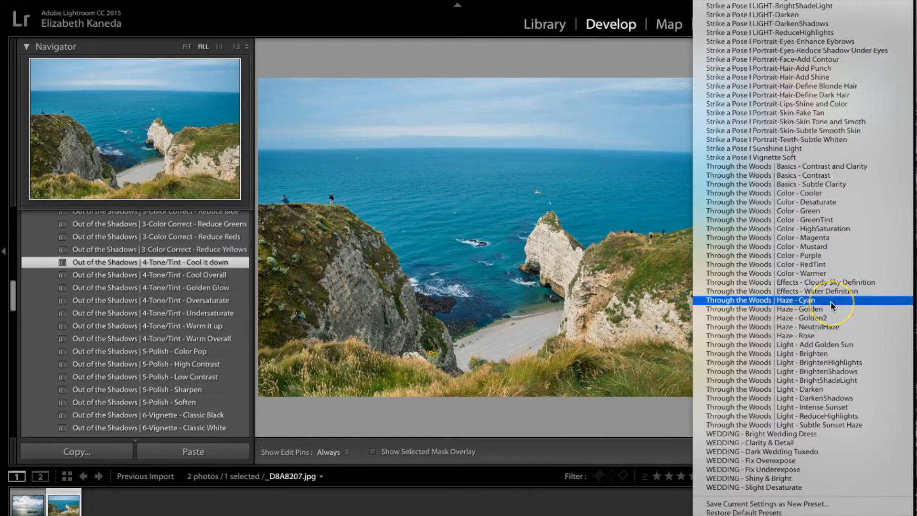
{"action": "scroll", "coordinate": [830, 302], "scroll_direction": "up", "scroll_amount": 8}
{"action": "scroll", "coordinate": [831, 304], "scroll_direction": "up", "scroll_amount": 15}
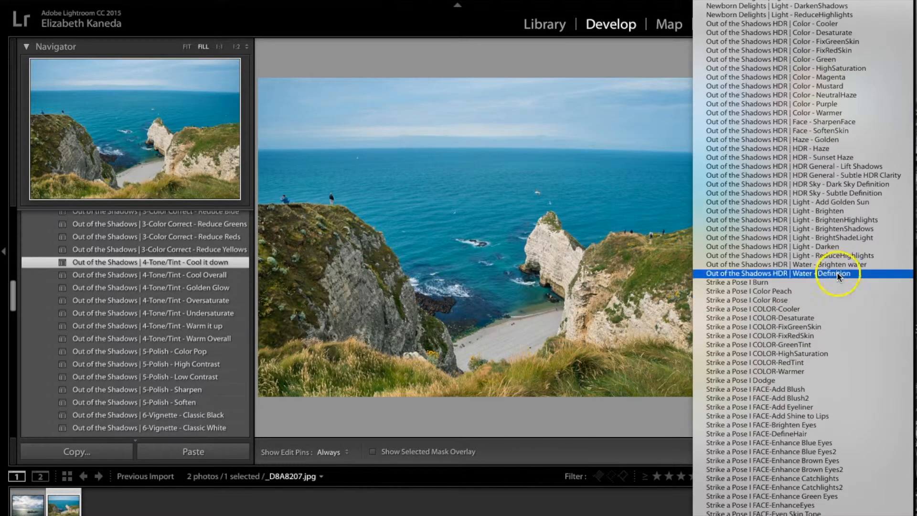
{"action": "left_click", "coordinate": [836, 272]}
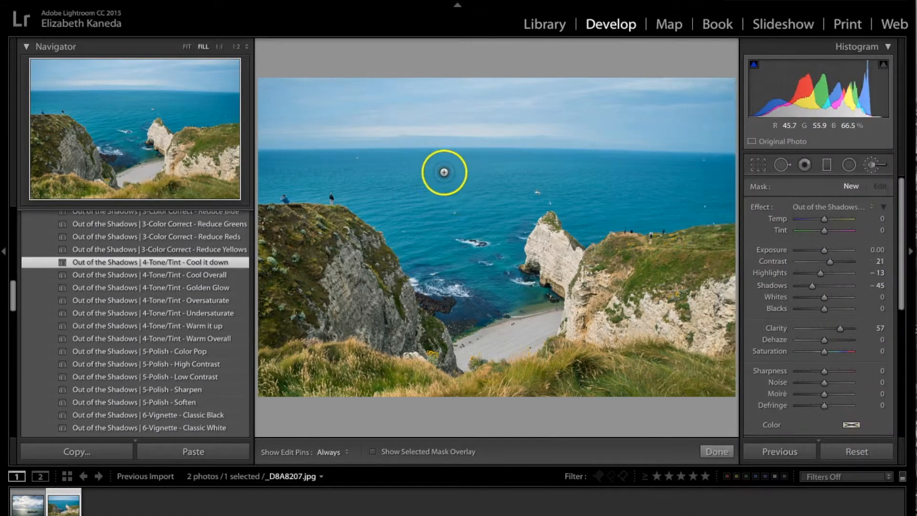
Paint the water definition effect over the sea between the horizon, the cliffs and the beach.
{"action": "mouse_move", "coordinate": [437, 188]}
{"action": "left_mouse_down"}
{"action": "mouse_move", "coordinate": [466, 196]}
{"action": "mouse_move", "coordinate": [439, 167]}
{"action": "mouse_move", "coordinate": [447, 180]}
{"action": "mouse_move", "coordinate": [385, 198]}
{"action": "mouse_move", "coordinate": [335, 170]}
{"action": "left_mouse_up"}
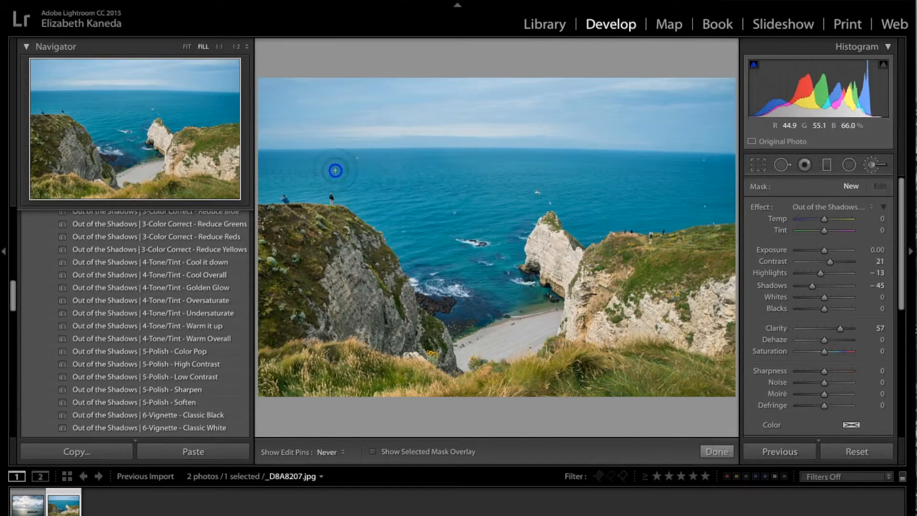
{"action": "mouse_move", "coordinate": [499, 258]}
{"action": "left_mouse_down"}
{"action": "mouse_move", "coordinate": [468, 195]}
{"action": "mouse_move", "coordinate": [457, 195]}
{"action": "mouse_move", "coordinate": [450, 218]}
{"action": "mouse_move", "coordinate": [580, 201]}
{"action": "left_mouse_up"}
{"action": "mouse_move", "coordinate": [605, 230]}
{"action": "left_mouse_down"}
{"action": "mouse_move", "coordinate": [638, 195]}
{"action": "mouse_move", "coordinate": [671, 197]}
{"action": "mouse_move", "coordinate": [730, 173]}
{"action": "mouse_move", "coordinate": [678, 213]}
{"action": "left_mouse_up"}
{"action": "mouse_move", "coordinate": [672, 189]}
{"action": "left_mouse_down"}
{"action": "mouse_move", "coordinate": [655, 173]}
{"action": "mouse_move", "coordinate": [487, 179]}
{"action": "left_mouse_up"}
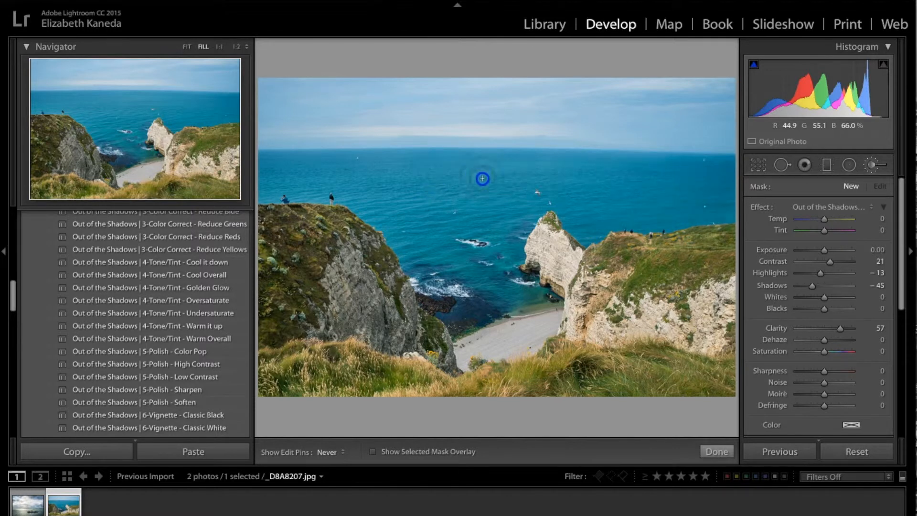
{"action": "left_click_drag", "start_coordinate": [541, 301], "coordinate": [410, 237]}
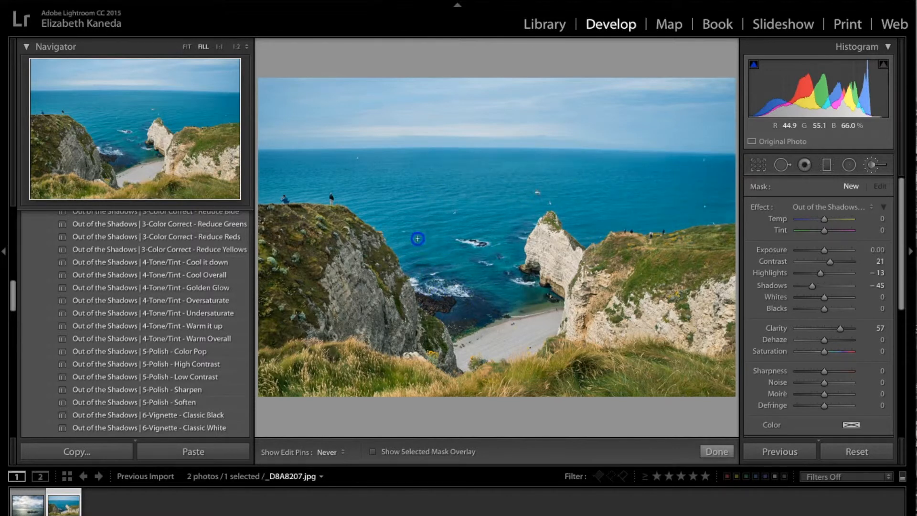
{"action": "mouse_move", "coordinate": [314, 186]}
{"action": "left_mouse_down"}
{"action": "mouse_move", "coordinate": [479, 170]}
{"action": "mouse_move", "coordinate": [573, 173]}
{"action": "mouse_move", "coordinate": [481, 165]}
{"action": "left_mouse_up"}
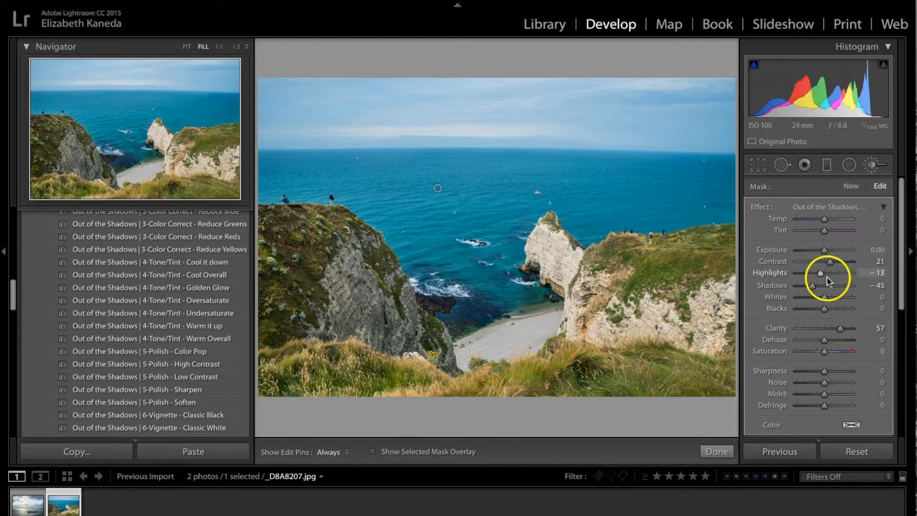
Create a new brush mask with the HDR General - Subtle HDR Clarity effect and paint it over the cliffs and foreground grass.
{"action": "left_click", "coordinate": [851, 187]}
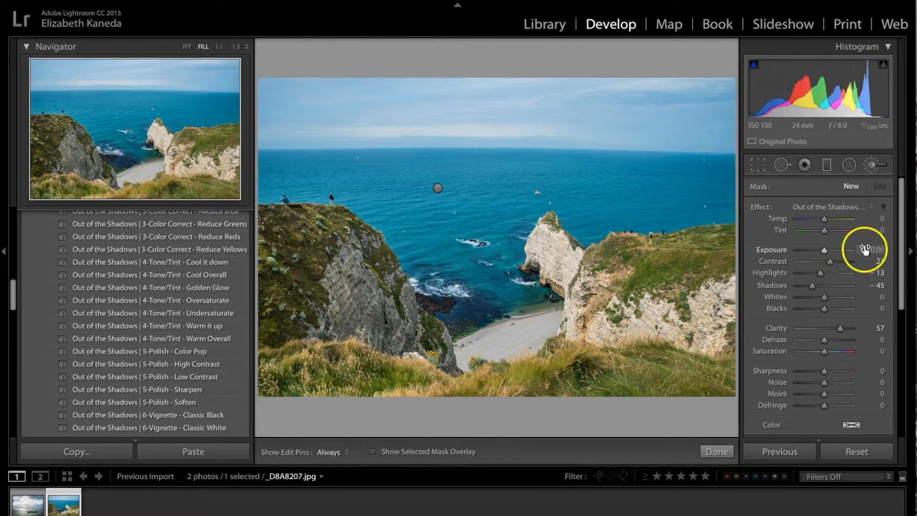
{"action": "left_click", "coordinate": [835, 210]}
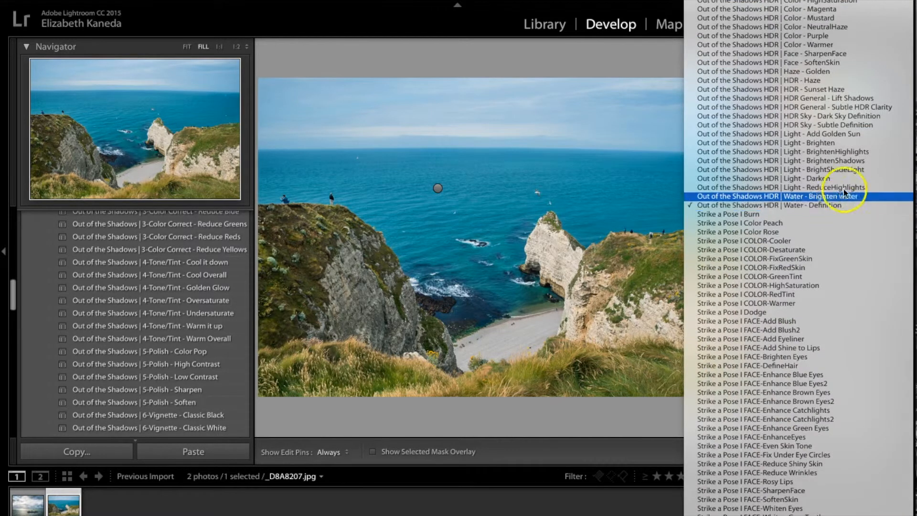
{"action": "left_click", "coordinate": [868, 108]}
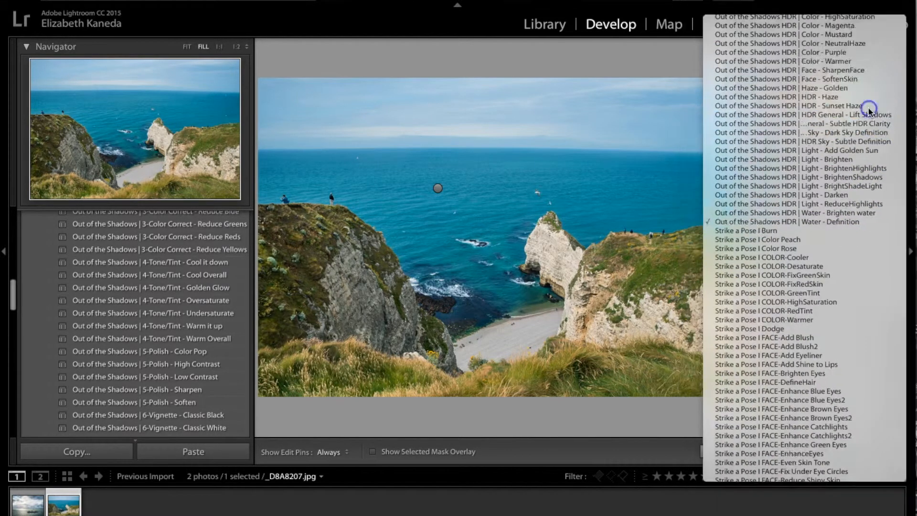
{"action": "mouse_move", "coordinate": [346, 289]}
{"action": "left_mouse_down"}
{"action": "mouse_move", "coordinate": [317, 236]}
{"action": "mouse_move", "coordinate": [303, 282]}
{"action": "mouse_move", "coordinate": [324, 242]}
{"action": "mouse_move", "coordinate": [358, 305]}
{"action": "mouse_move", "coordinate": [398, 331]}
{"action": "mouse_move", "coordinate": [334, 388]}
{"action": "mouse_move", "coordinate": [463, 371]}
{"action": "mouse_move", "coordinate": [516, 384]}
{"action": "left_mouse_up"}
{"action": "mouse_move", "coordinate": [561, 348]}
{"action": "left_mouse_down"}
{"action": "mouse_move", "coordinate": [664, 334]}
{"action": "mouse_move", "coordinate": [692, 281]}
{"action": "mouse_move", "coordinate": [546, 251]}
{"action": "mouse_move", "coordinate": [536, 231]}
{"action": "mouse_move", "coordinate": [579, 297]}
{"action": "mouse_move", "coordinate": [608, 302]}
{"action": "mouse_move", "coordinate": [659, 247]}
{"action": "mouse_move", "coordinate": [673, 246]}
{"action": "mouse_move", "coordinate": [697, 355]}
{"action": "mouse_move", "coordinate": [647, 303]}
{"action": "mouse_move", "coordinate": [610, 327]}
{"action": "mouse_move", "coordinate": [444, 340]}
{"action": "mouse_move", "coordinate": [633, 390]}
{"action": "mouse_move", "coordinate": [731, 384]}
{"action": "left_mouse_up"}
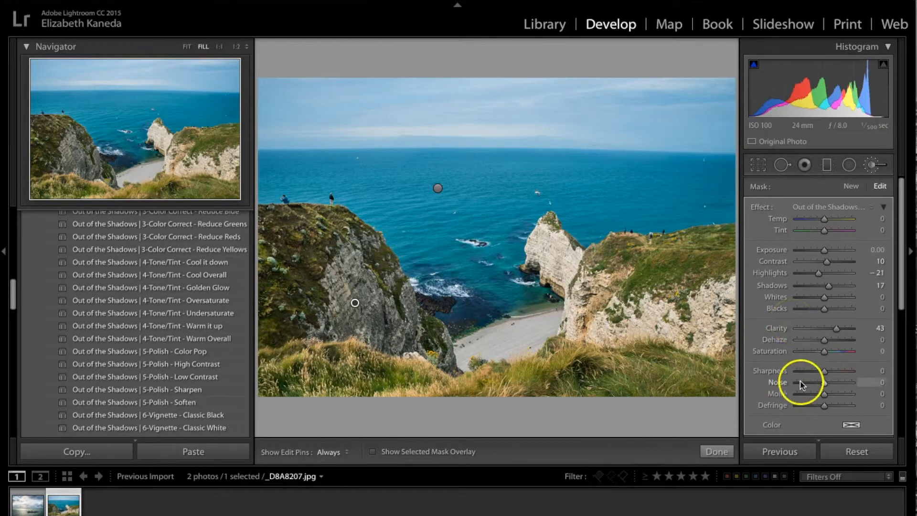
Create a new brush mask with the Out of the Shadows HDR Color - Mustard effect.
{"action": "left_click", "coordinate": [849, 189]}
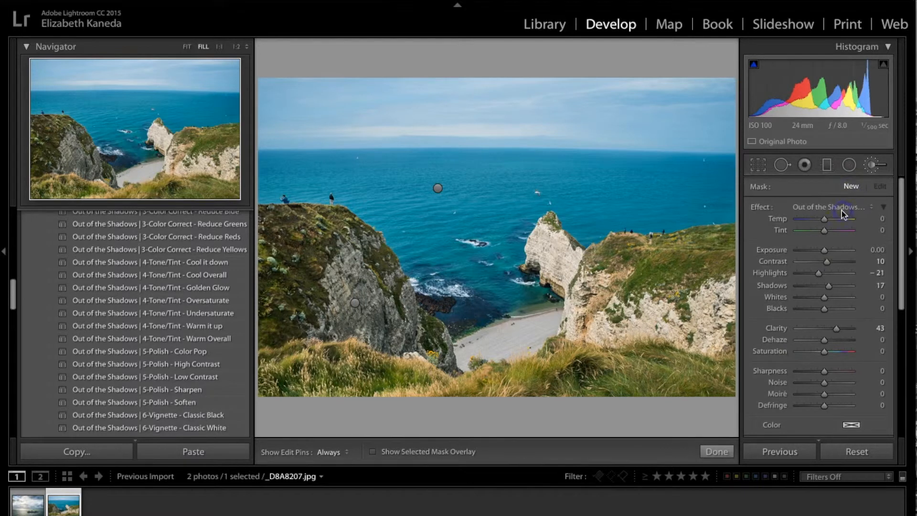
{"action": "left_click", "coordinate": [853, 210]}
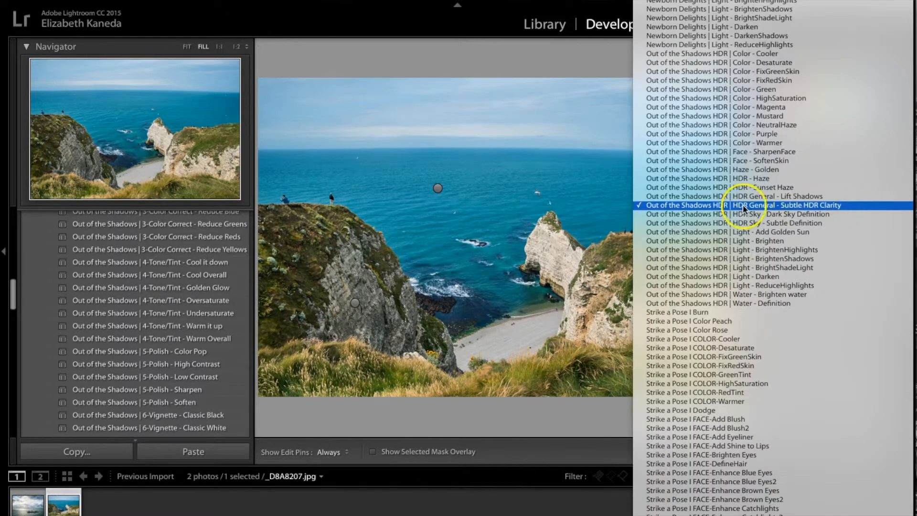
{"action": "scroll", "coordinate": [743, 208], "scroll_direction": "up", "scroll_amount": 3}
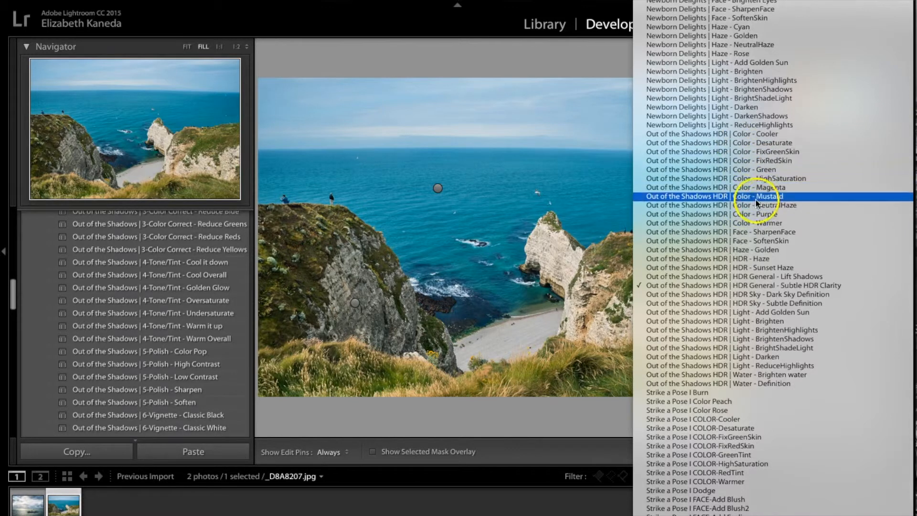
{"action": "left_click", "coordinate": [776, 199]}
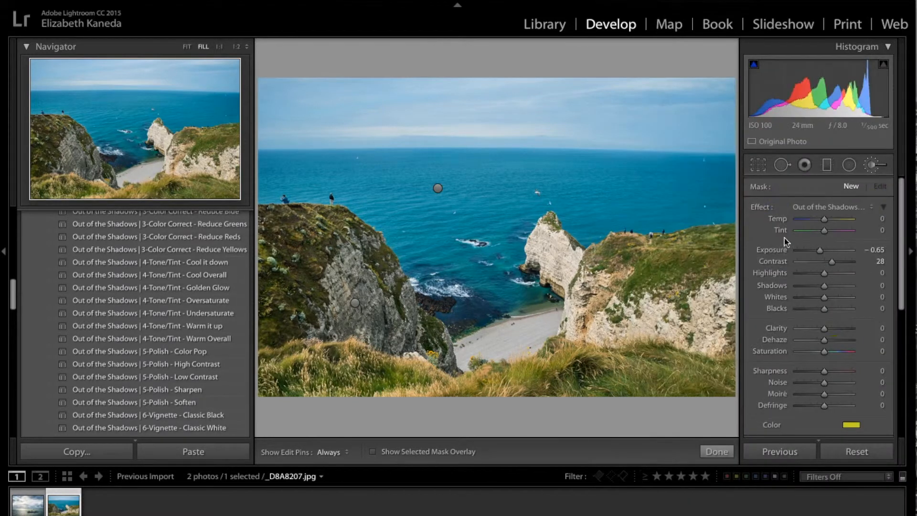
Change the mustard brush's tint colour to a softer, slightly more orange yellow.
{"action": "left_click", "coordinate": [851, 425]}
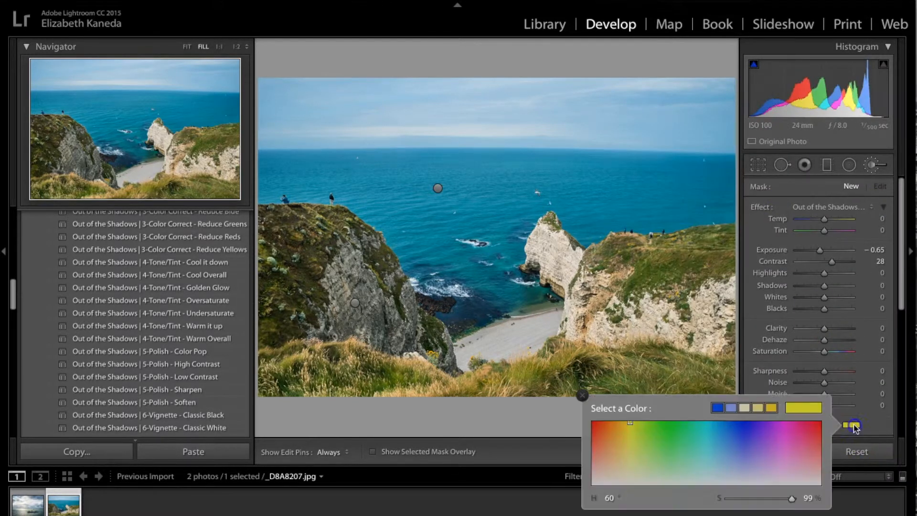
{"action": "left_click_drag", "start_coordinate": [630, 421], "coordinate": [626, 442]}
{"action": "left_click", "coordinate": [582, 394]}
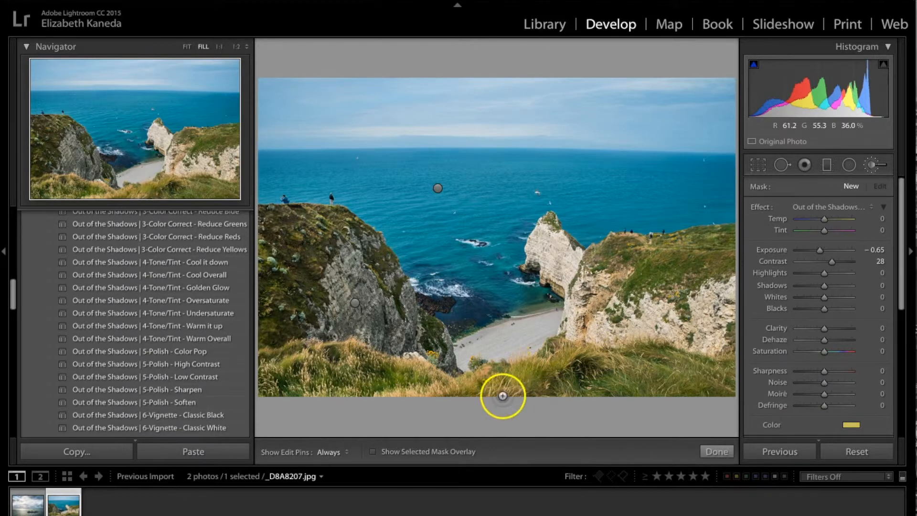
Paint the mustard tint over the foreground grass, hiding the edit pins while checking it, and close the adjustment brush.
{"action": "key", "text": "h"}
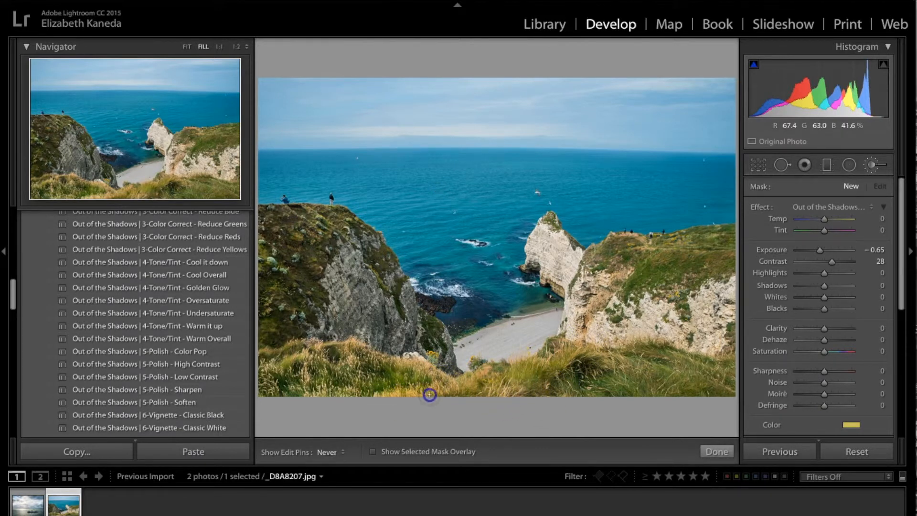
{"action": "left_click_drag", "start_coordinate": [418, 368], "coordinate": [348, 342]}
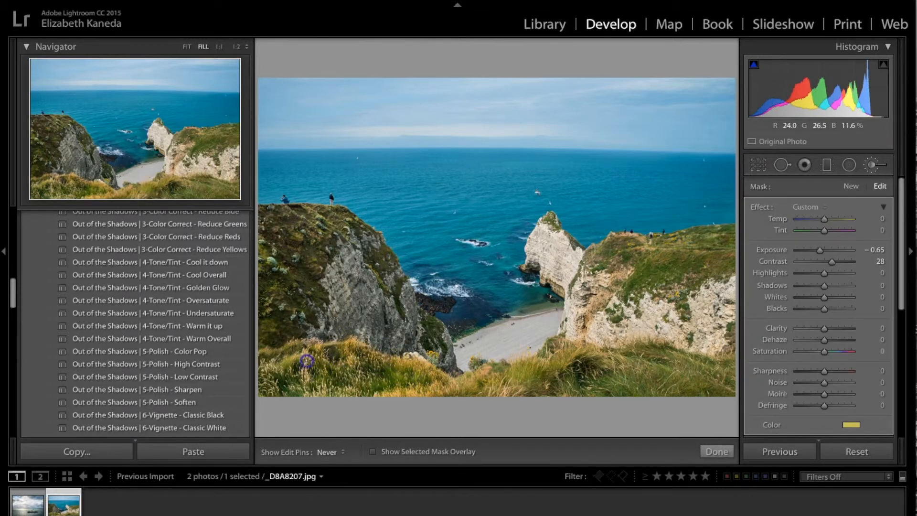
{"action": "mouse_move", "coordinate": [334, 392]}
{"action": "left_mouse_down"}
{"action": "mouse_move", "coordinate": [271, 385]}
{"action": "mouse_move", "coordinate": [268, 367]}
{"action": "left_mouse_up"}
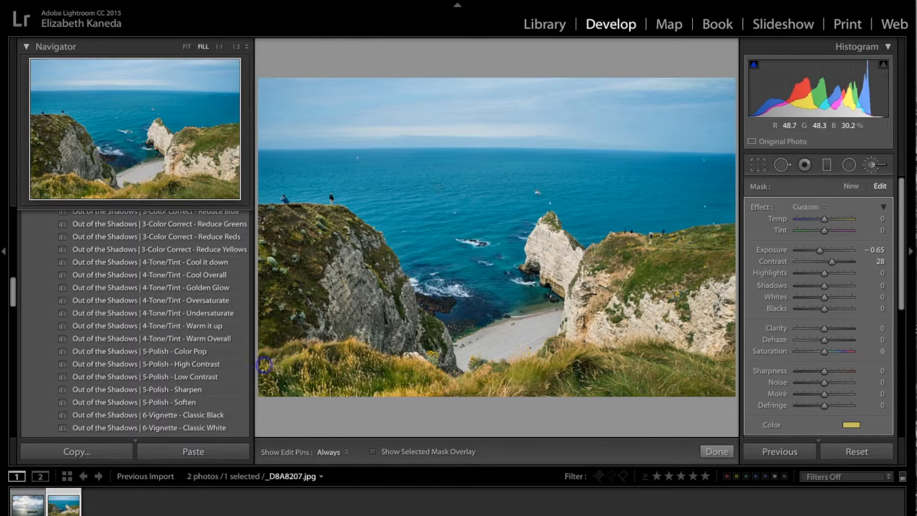
{"action": "key", "text": "h"}
{"action": "key", "text": "h"}
{"action": "key", "text": "h"}
{"action": "key", "text": "h"}
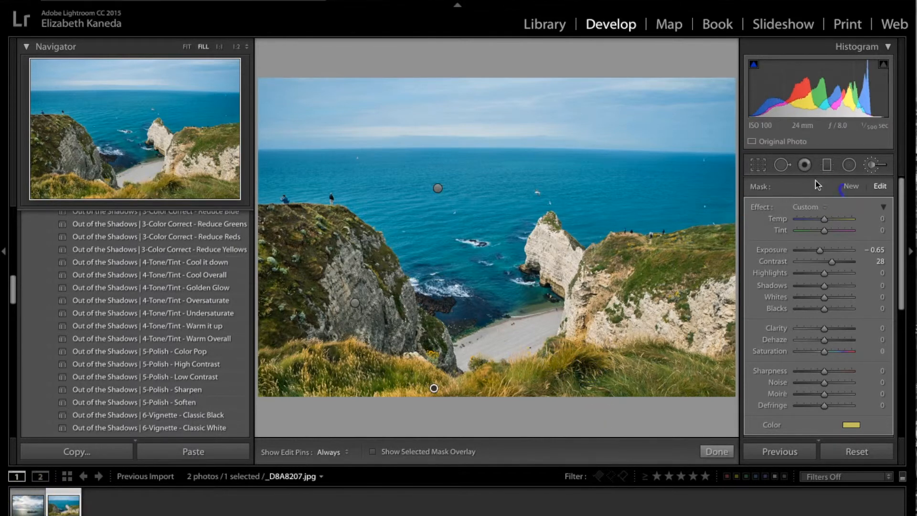
{"action": "left_click", "coordinate": [871, 165]}
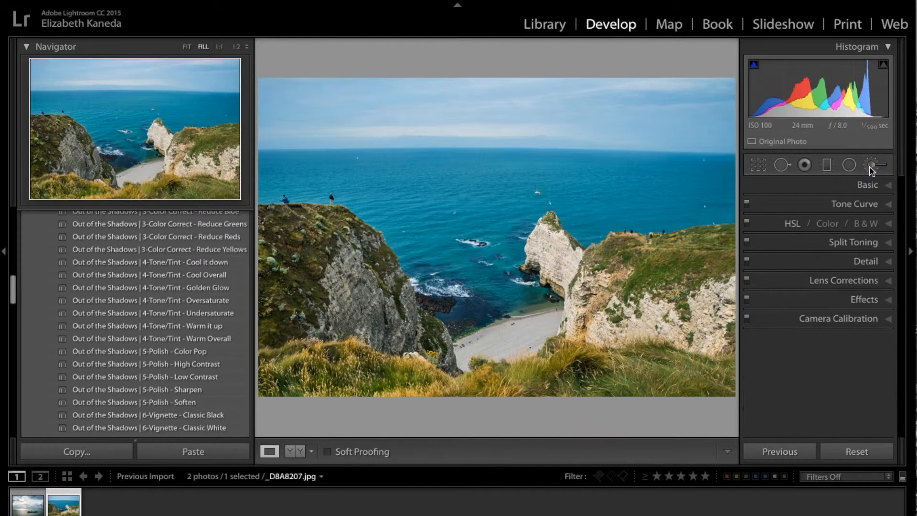
Compare the cliff photo with its original in the Before/After Left/Right view at Fit zoom and in the single-photo view.
{"action": "left_click", "coordinate": [292, 451]}
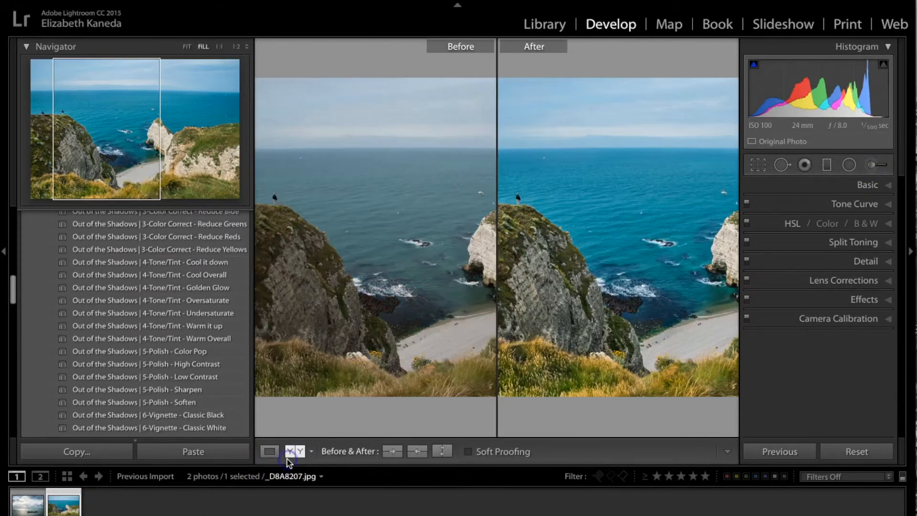
{"action": "left_click", "coordinate": [312, 450]}
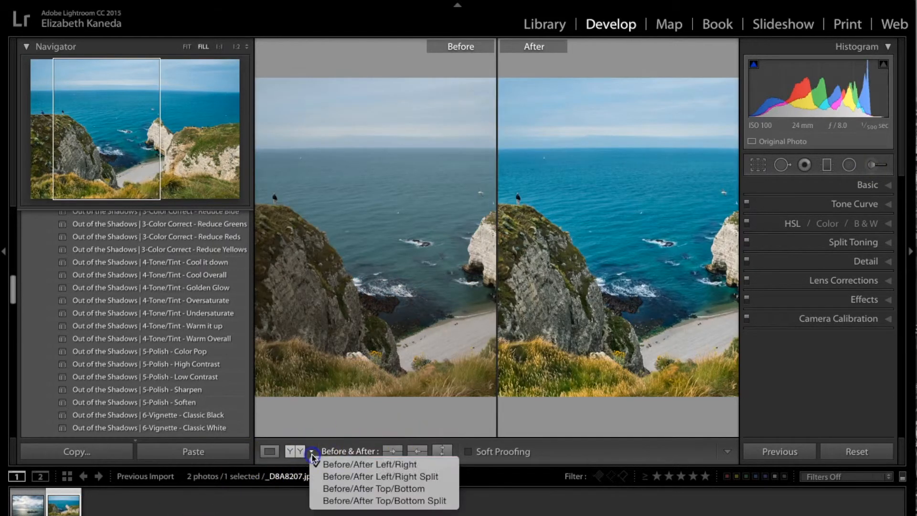
{"action": "left_click", "coordinate": [330, 464]}
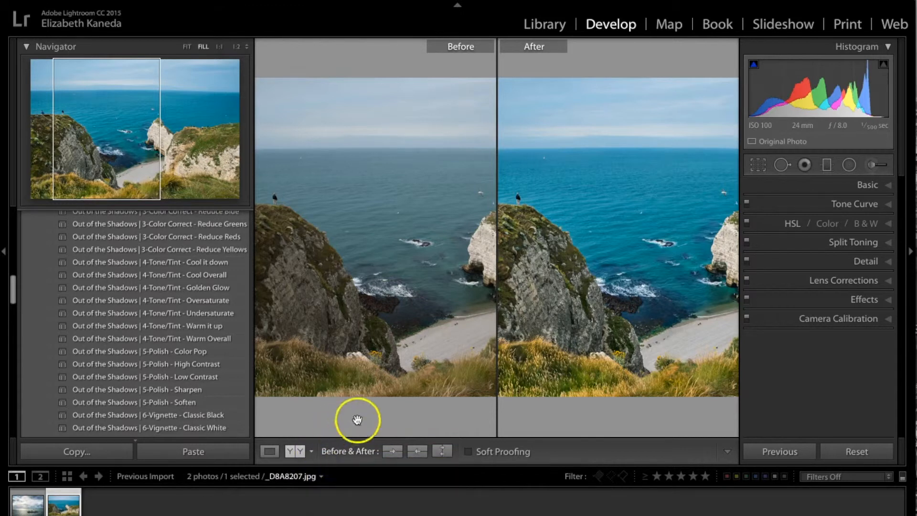
{"action": "left_click", "coordinate": [187, 46]}
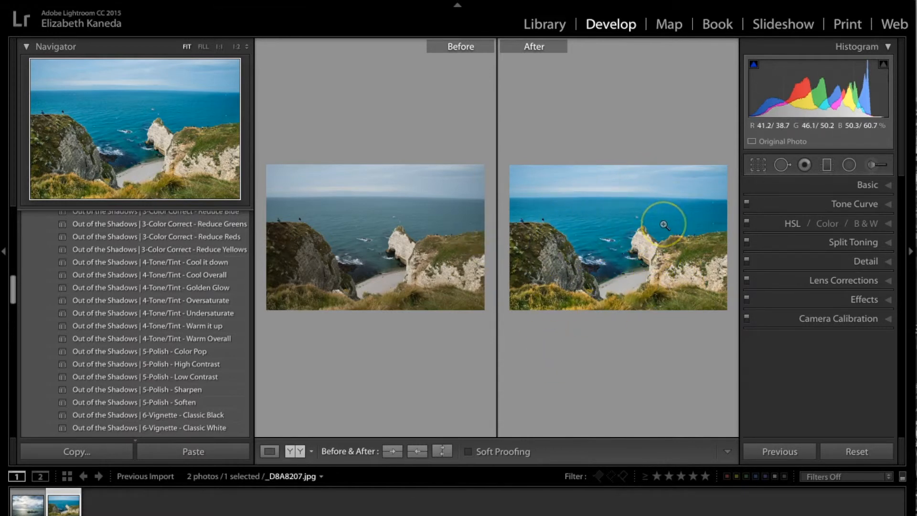
{"action": "left_click", "coordinate": [269, 451]}
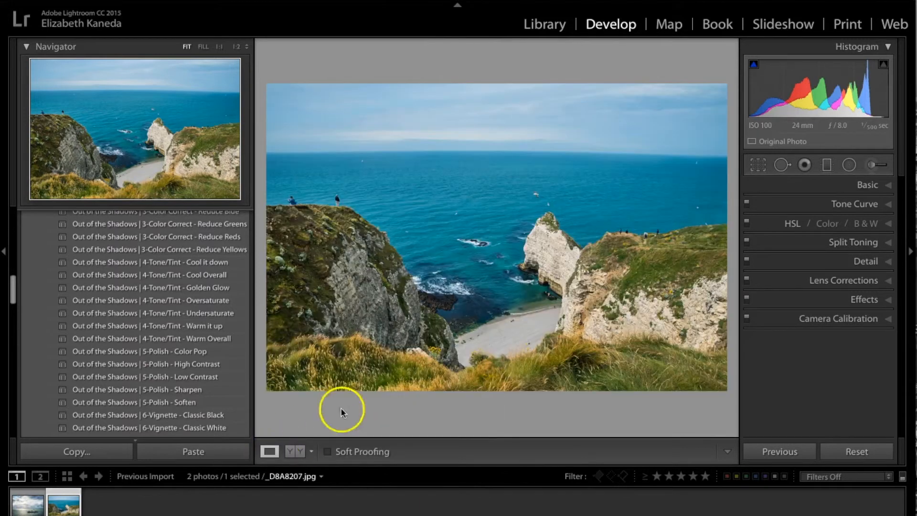
{"action": "key", "text": "backslash"}
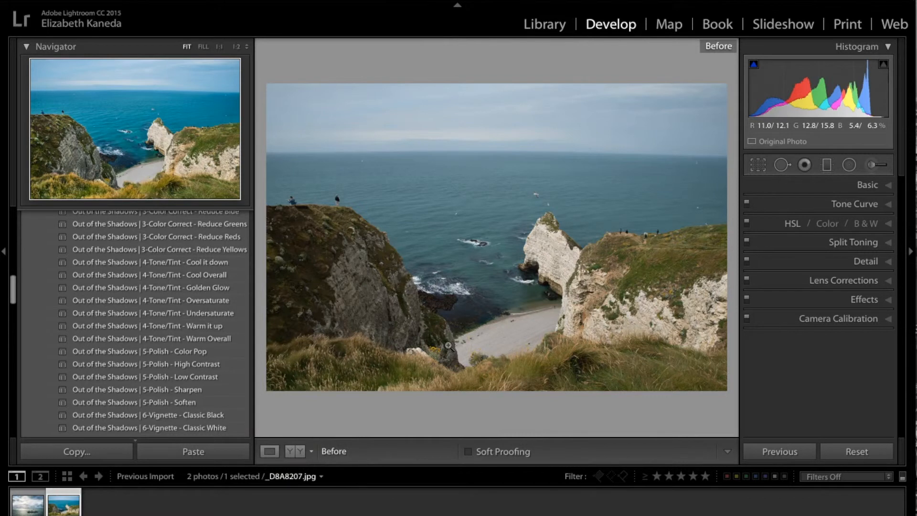
{"action": "key", "text": "backslash"}
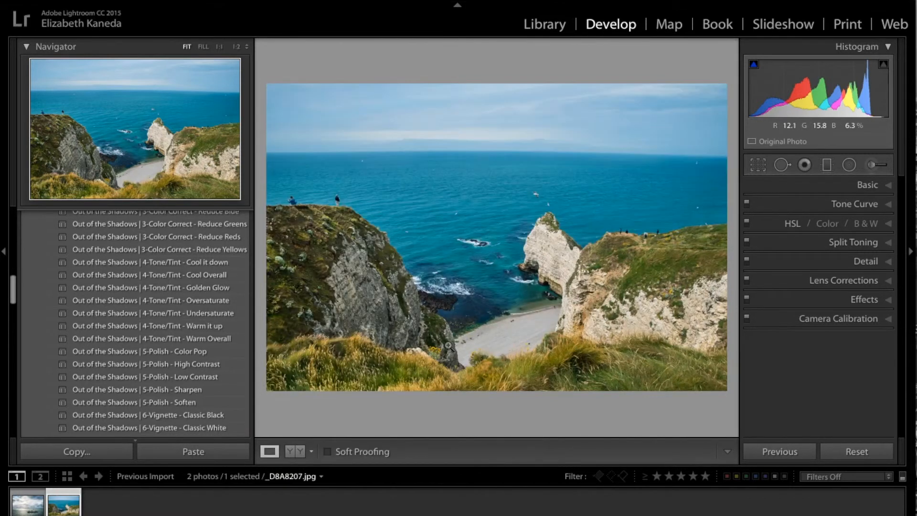